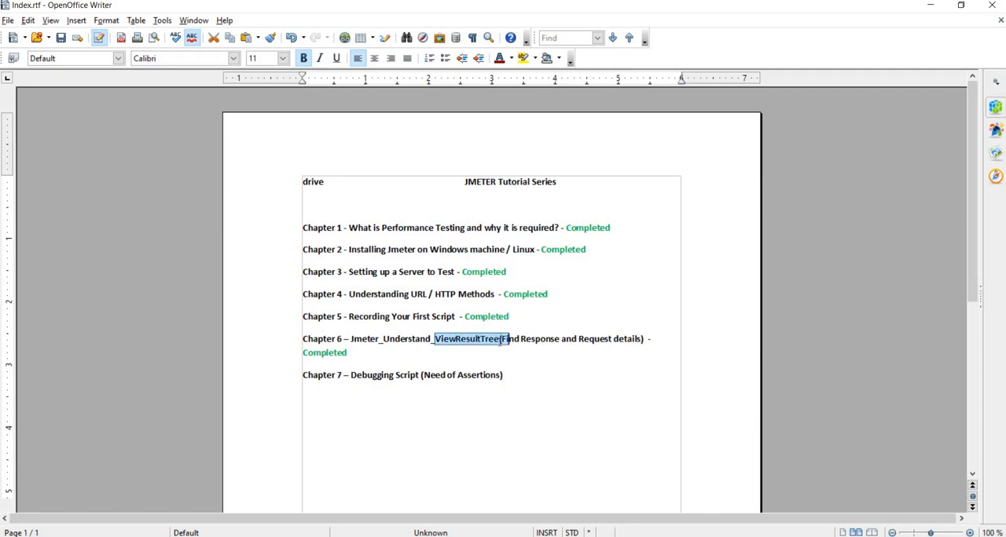
- Switch to JMeter and move the Home Page-1, Sign Up Page-4 and Register User-10 controllers out of the Recording Controller directly into the Thread Group
key(alt+Tab)
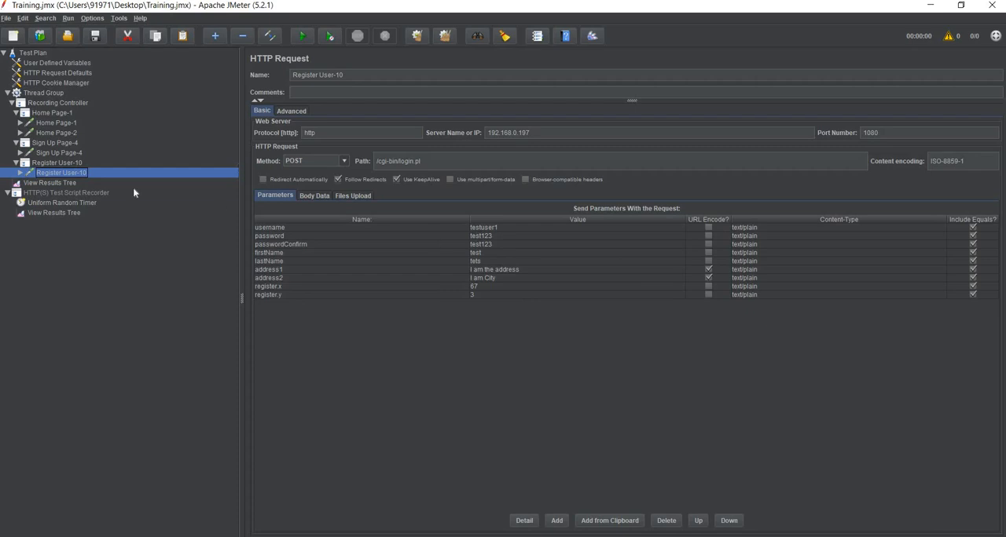
click(66, 104)
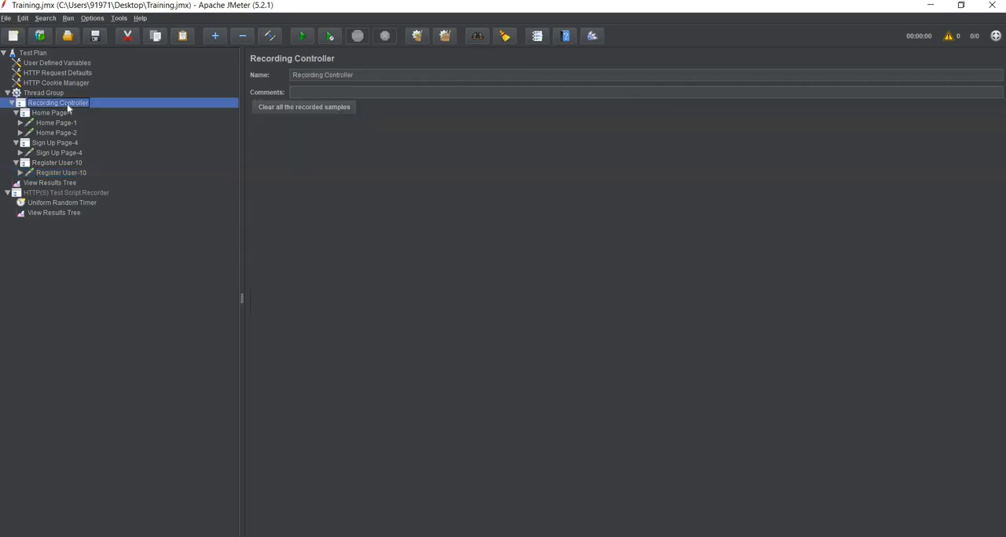
click(63, 114)
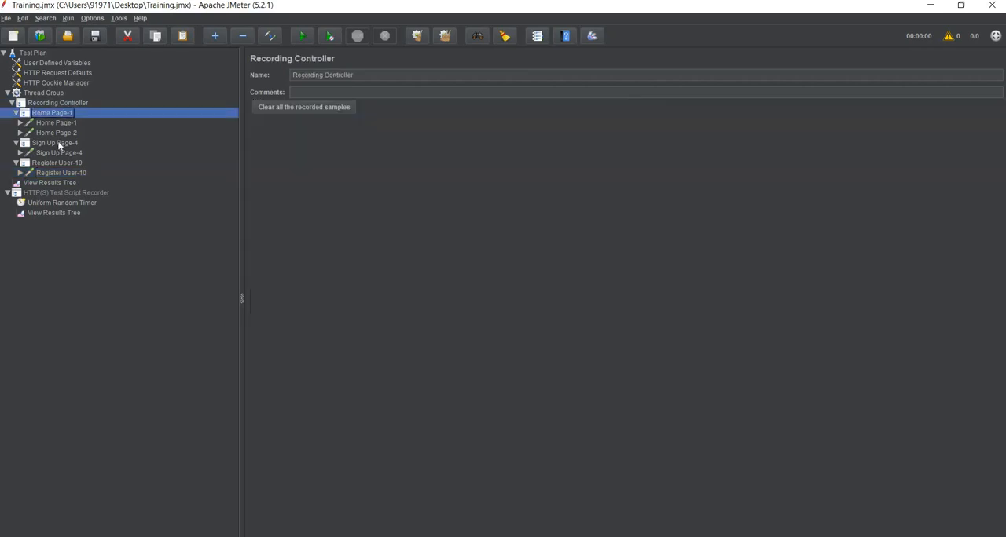
shift+click(54, 172)
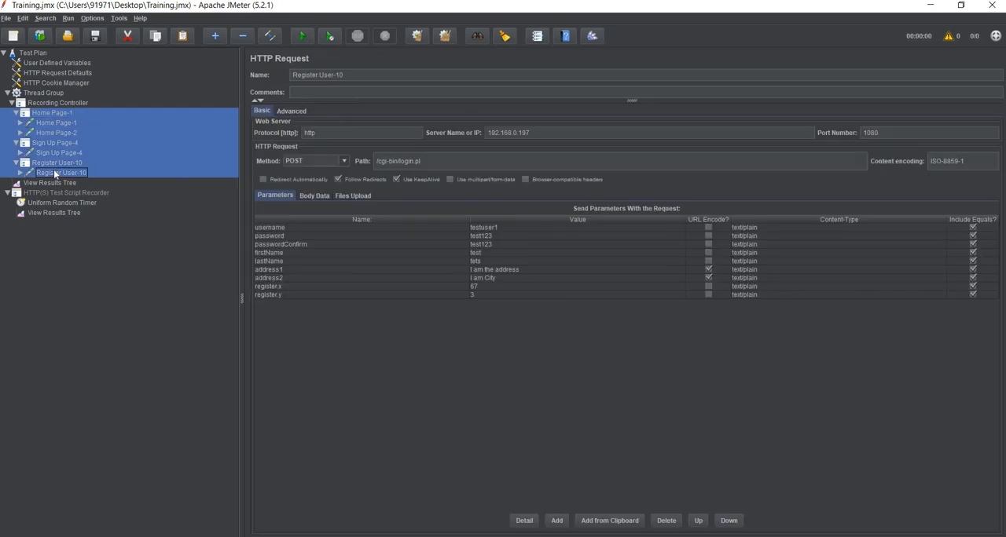
key(Delete)
click(58, 95)
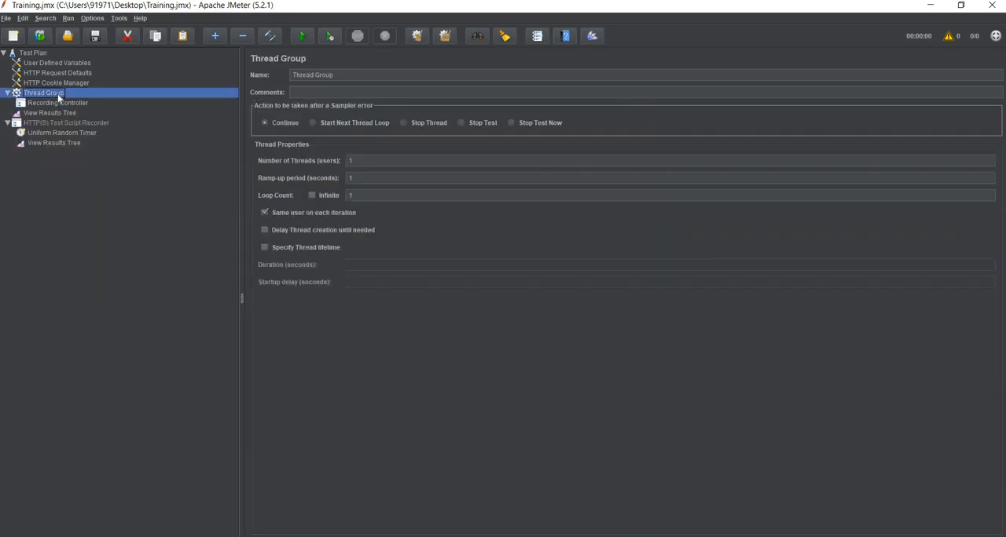
key(ctrl+z)
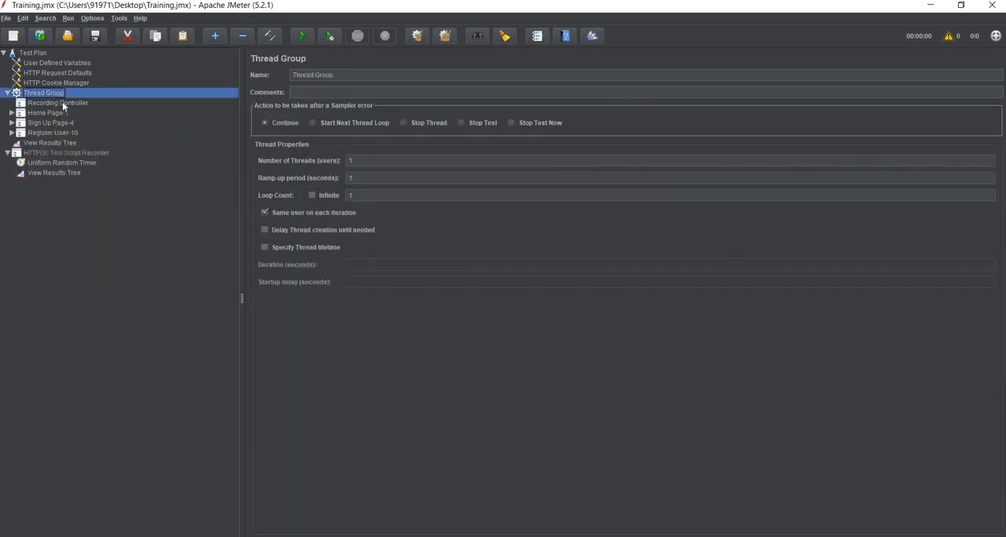
- Remove the emptied Recording Controller from the test plan
click(63, 104)
key(Delete)
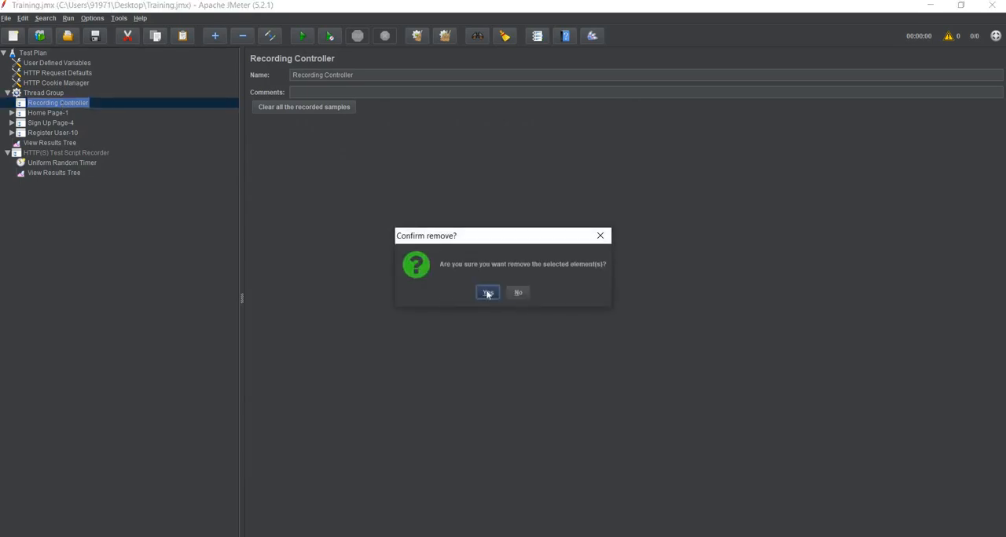
click(487, 293)
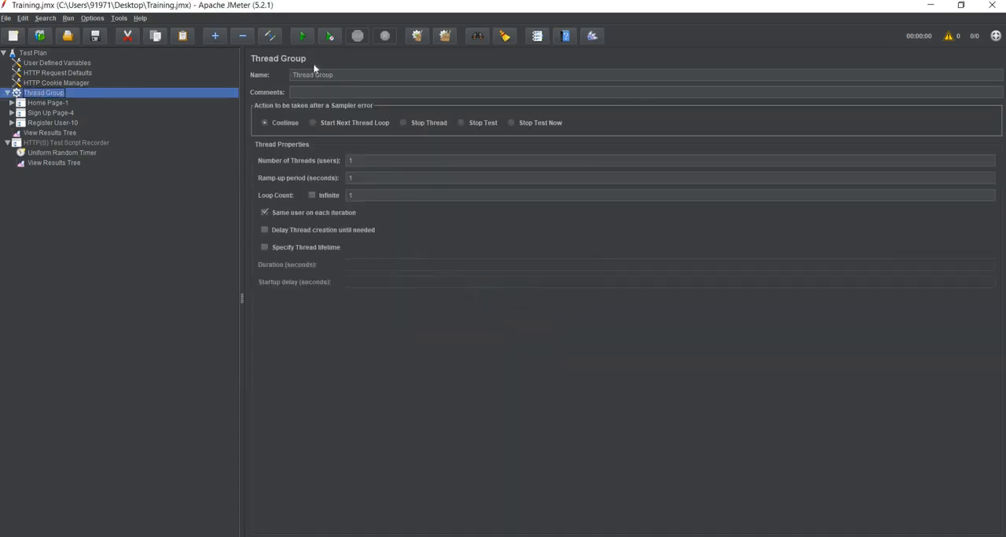
- Rename the Thread Group as TestCase001-Register_User
triple_click(313, 76)
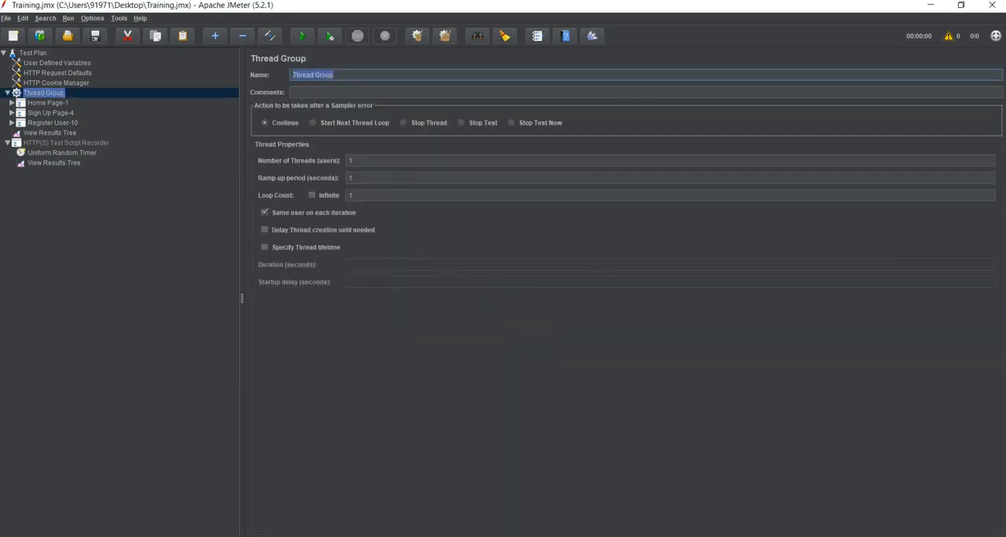
text(Register)
text(_User)
text(TestCase)
text(001)
text(-)
- Expand the Home Page-1, Sign Up Page-4 and Register User-10 controllers to show their HTTP requests
click(50, 104)
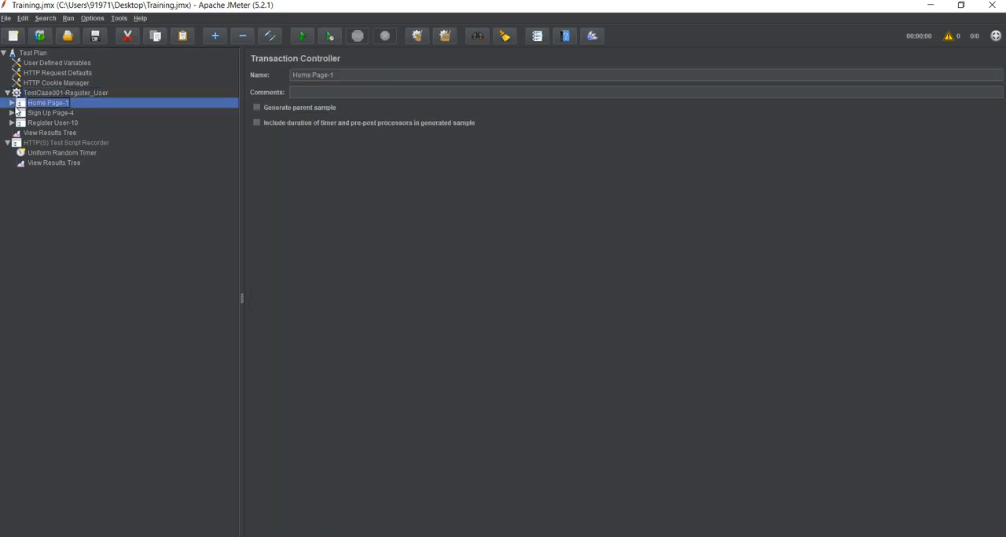
click(11, 102)
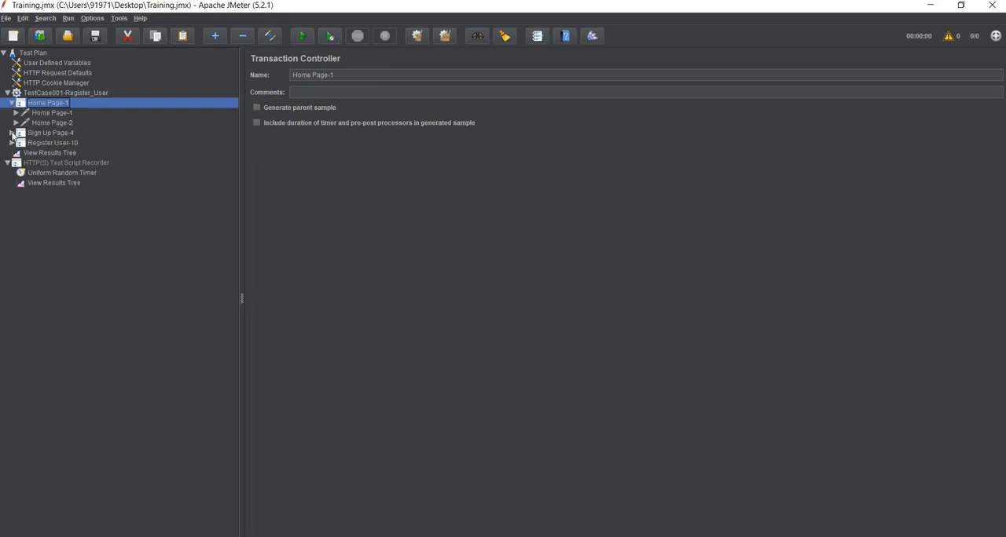
click(11, 133)
click(11, 153)
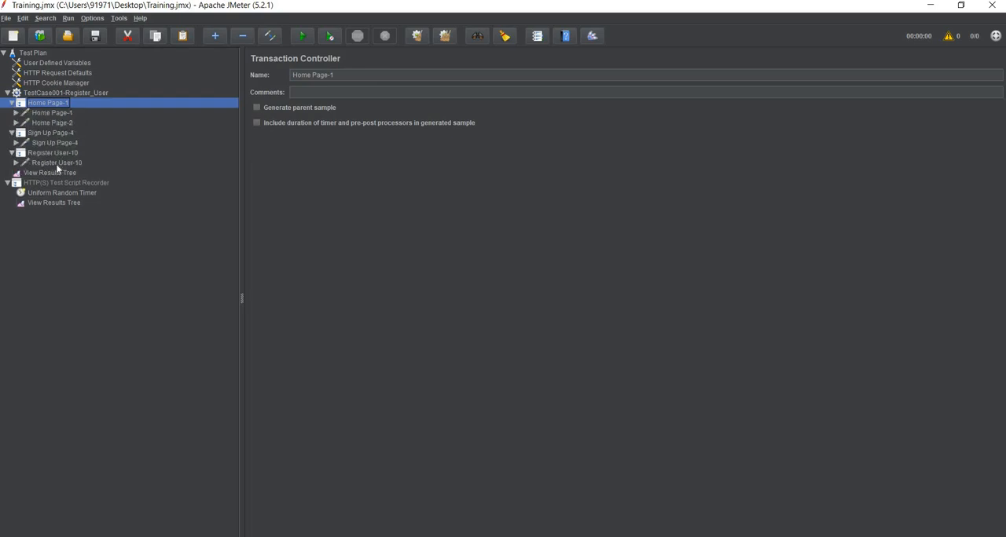
- Rename the first HTTP request under the Home Page-1 controller as Request
click(67, 112)
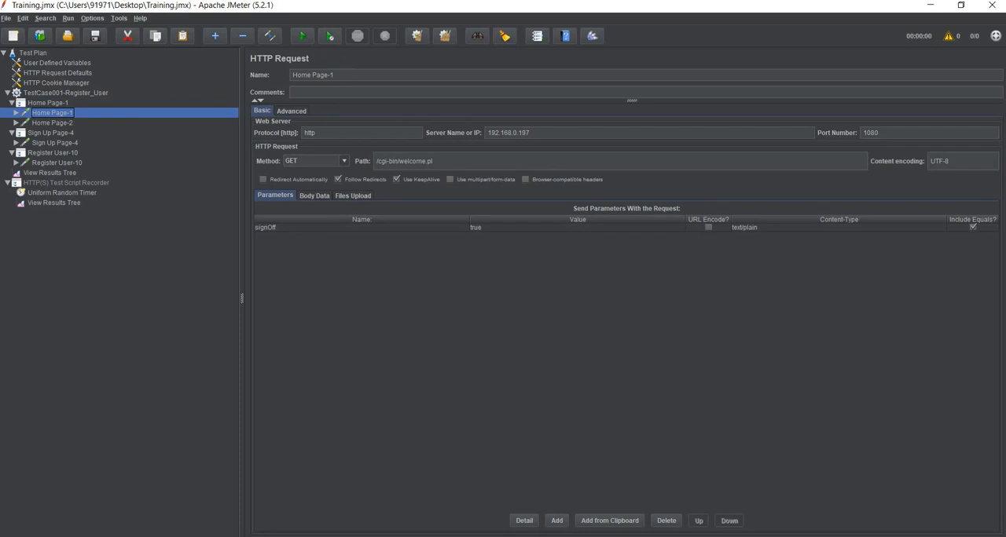
drag(336, 75, 291, 75)
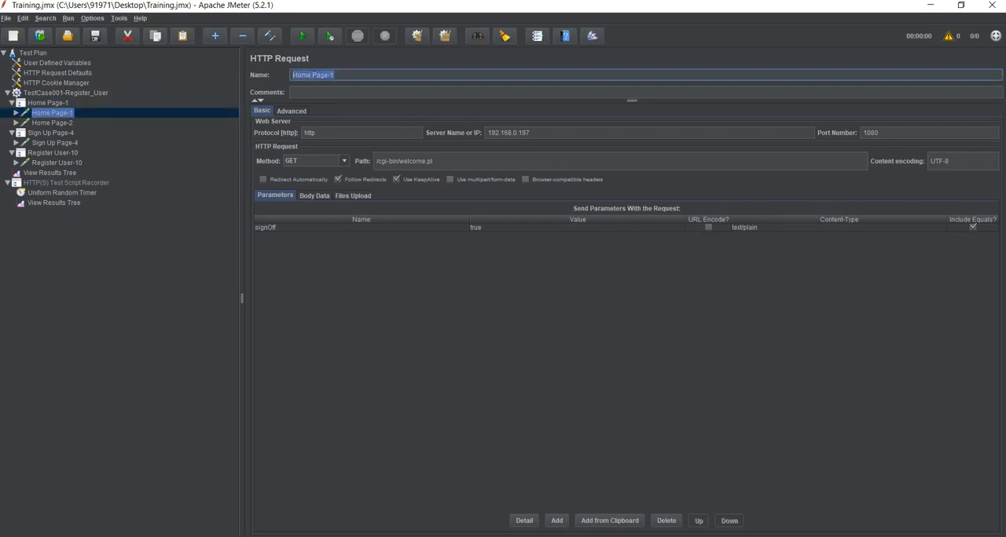
text(Request)
click(64, 105)
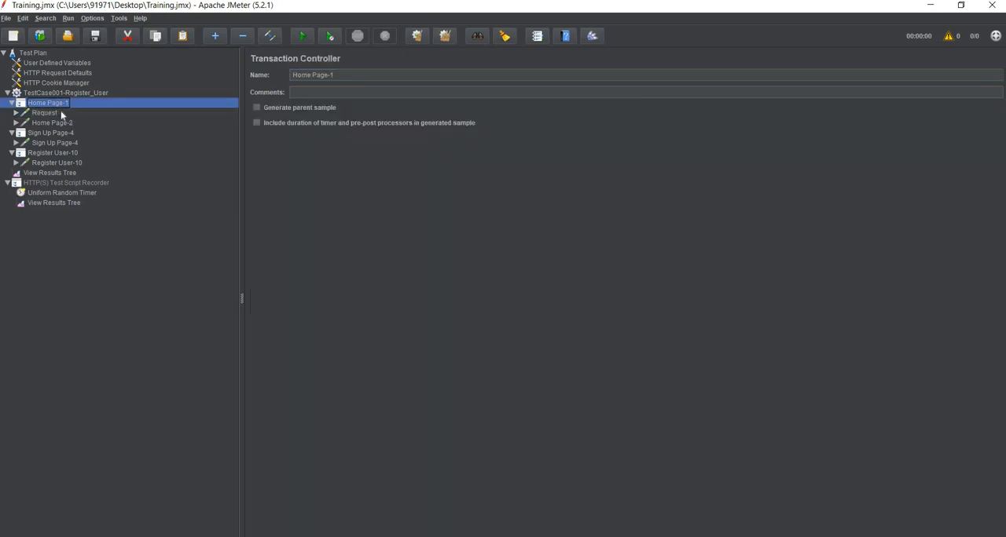
- Restore the name Home Page-1 on the first HTTP request of the home page controller
click(61, 111)
drag(324, 75, 276, 79)
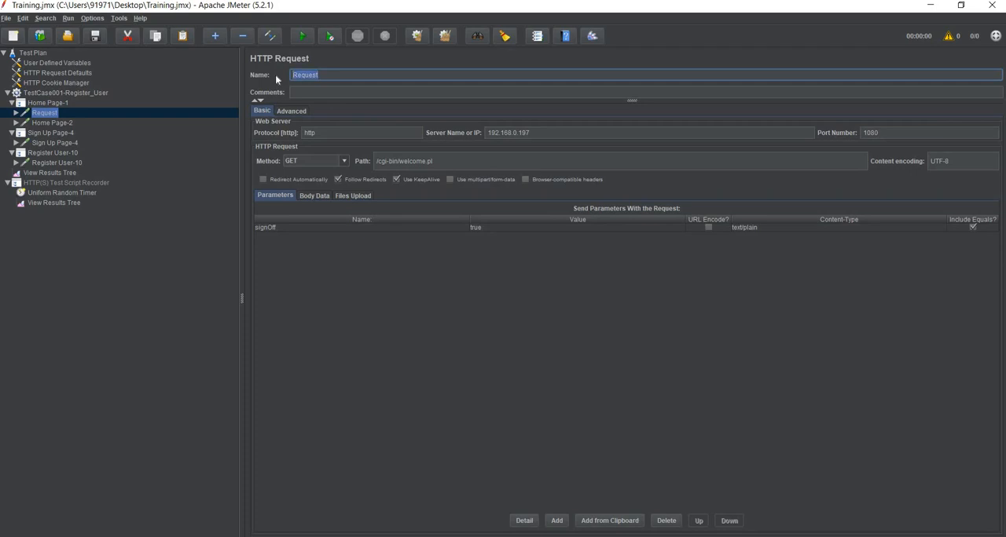
text(Homage)
key(BackSpace)
key(BackSpace)
key(BackSpace)
text(e Page-1)
- Rename the Home Page-1 transaction controller as Step1_Go_To_Home_Page
click(58, 102)
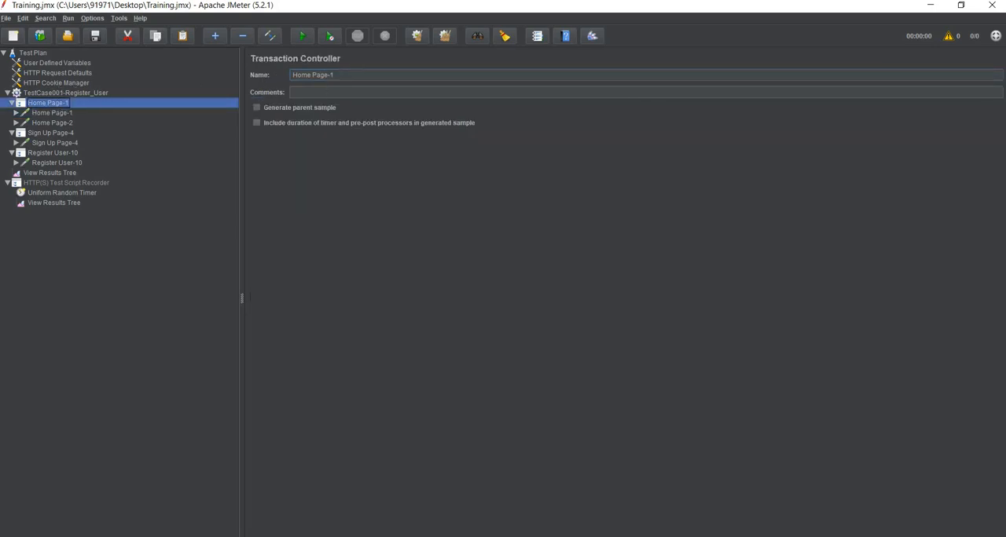
drag(341, 75, 252, 62)
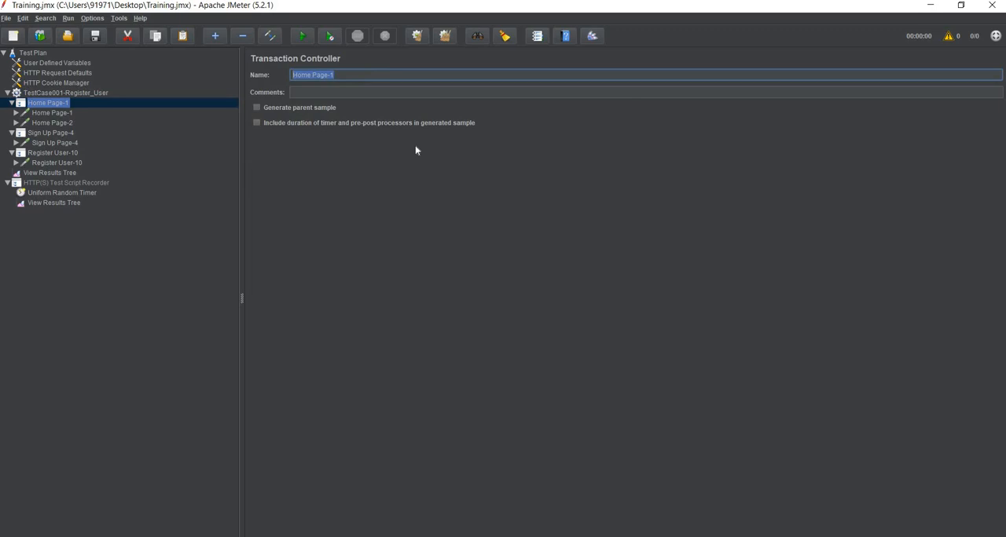
text(Step)
text(-1)
key(BackSpace)
key(BackSpace)
text(1_Go_To_Home_Page)
- Copy the name Step1_Go_To_Home_Page over the Sign Up Page-4 transaction controller's name
key(ctrl+a)
key(ctrl+c)
click(70, 133)
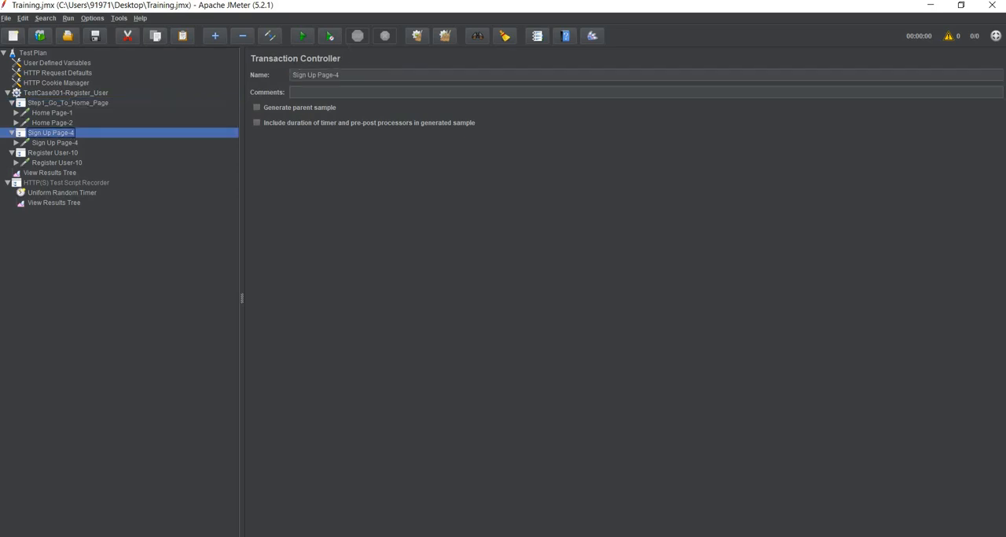
click(328, 74)
key(ctrl+a)
key(ctrl+v)
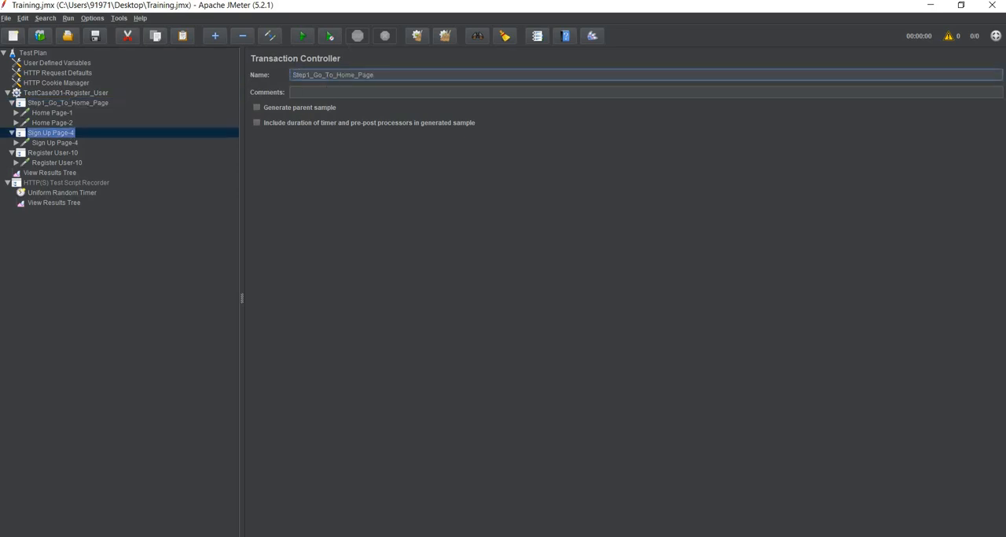
- Replace Home with SignUP in the copied name of the sign-up transaction controller
double_click(345, 74)
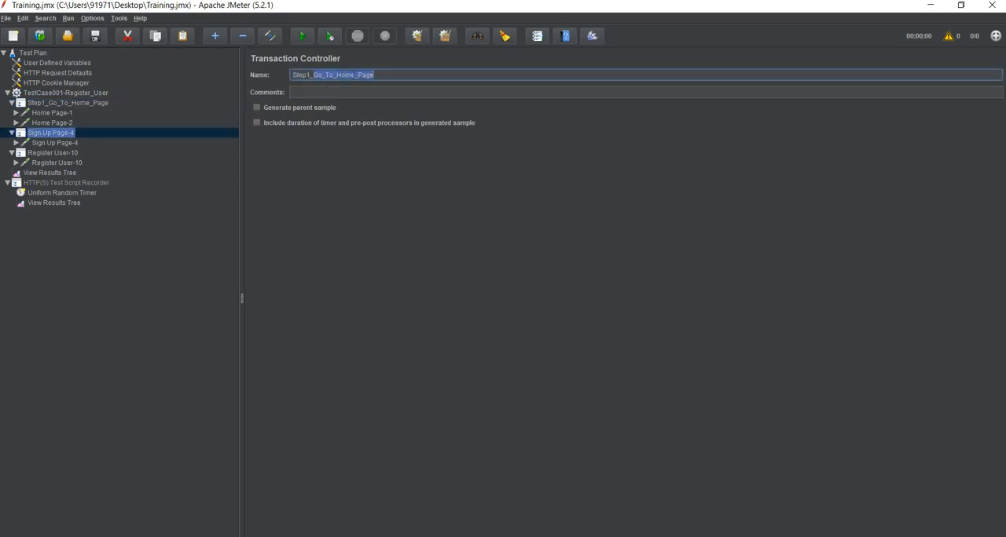
click(351, 75)
drag(354, 74, 336, 74)
text(SignUP)
- Change the step prefix so the sign-up transaction controller is named Step-2_Go_To_SignUP_Page
drag(378, 75, 303, 75)
click(303, 74)
drag(379, 75, 299, 75)
click(297, 75)
key(BackSpace)
text(2)
click(307, 75)
text(-)
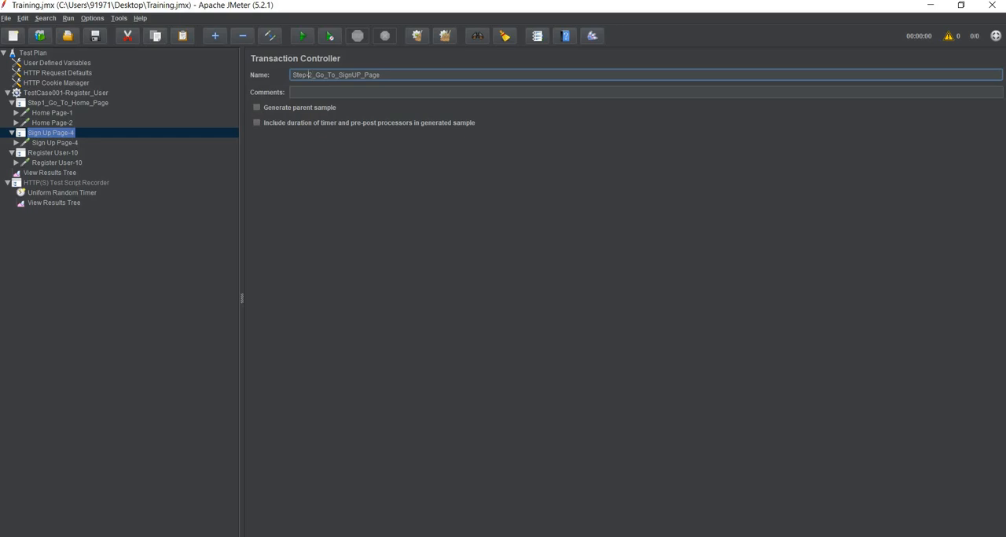
- Copy the name Step-2_Go_To_SignUP_Page over the Register User-10 transaction controller's name
drag(381, 74, 284, 73)
key(ctrl+c)
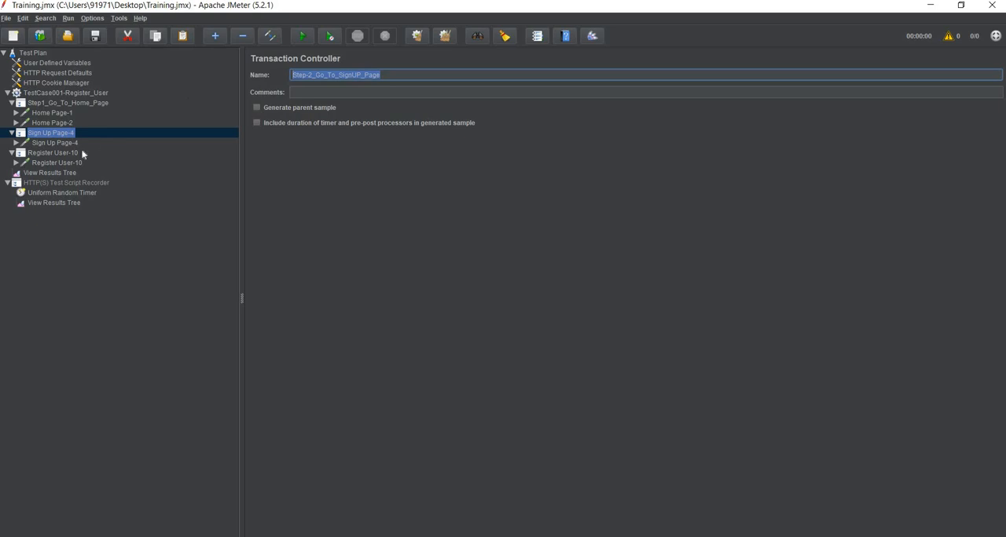
click(67, 154)
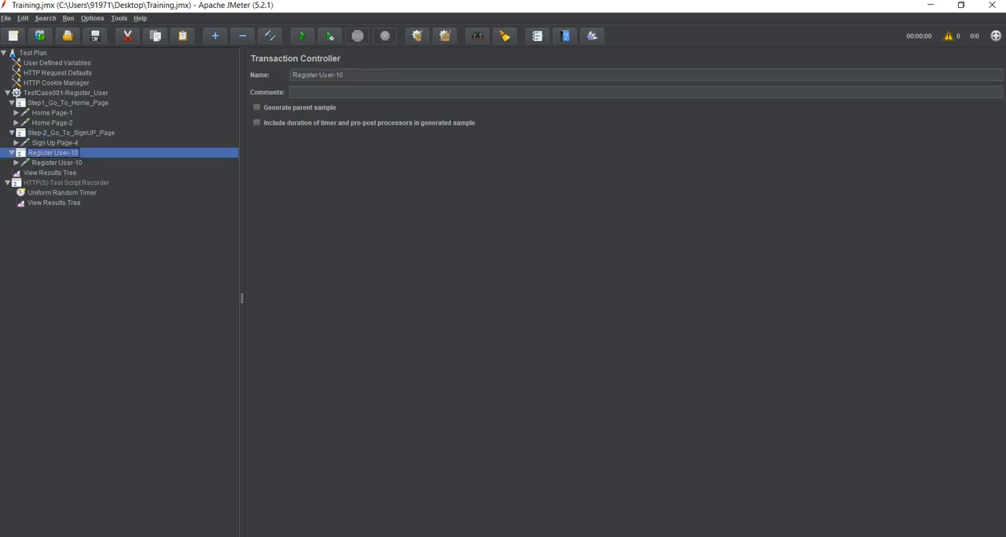
drag(345, 75, 283, 78)
key(ctrl+v)
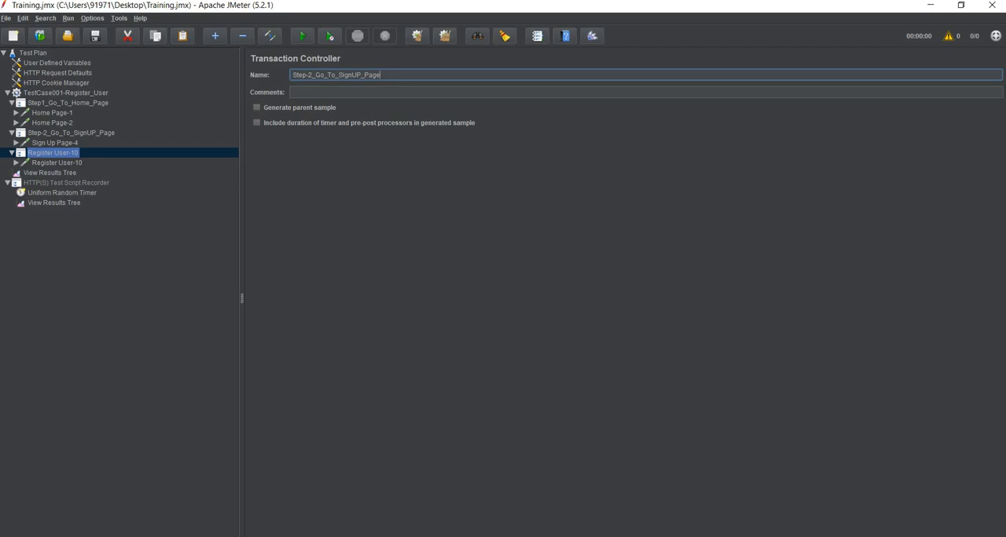
- Edit the copied name so the last transaction controller is called Step-3_Register_User
key(shift+Left)
key(shift+Left)
key(shift+Left)
key(shift+Left)
key(shift+Left)
key(shift+Left)
key(shift+Left)
key(shift+Left)
key(shift+Left)
key(shift+Left)
key(shift+Left)
key(shift+Left)
key(shift+Left)
key(shift+Left)
key(shift+Left)
key(shift+Left)
key(shift+Left)
text(Register_User)
key(BackSpace)
text(3)
click(49, 184)
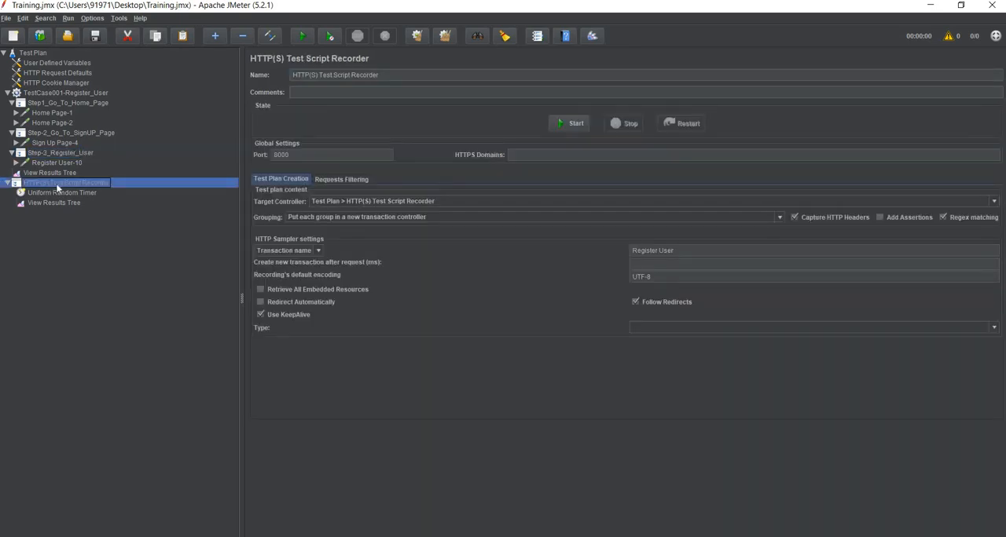
- Replace Case with Scenario in the thread group's name, making it TestScenario001-Register_User
click(70, 94)
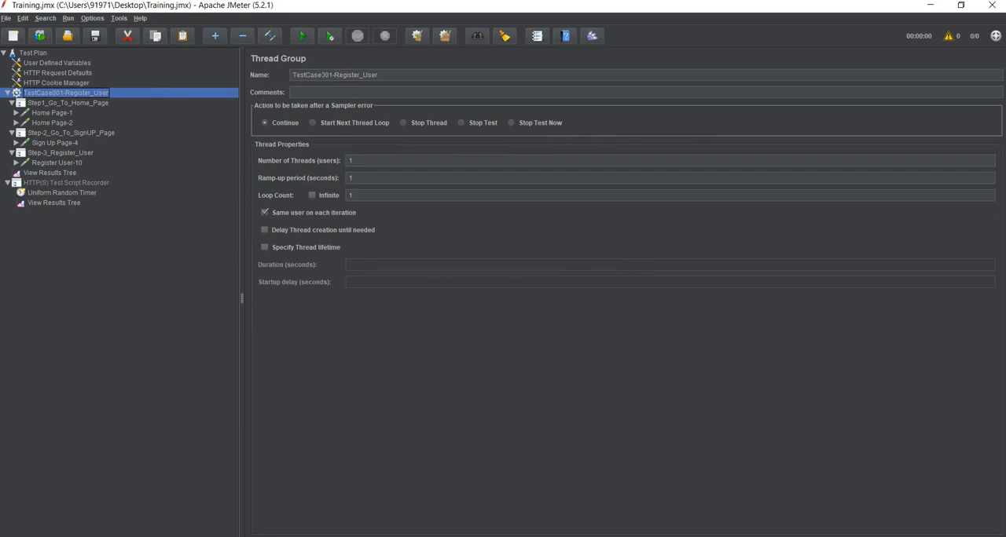
drag(323, 75, 304, 75)
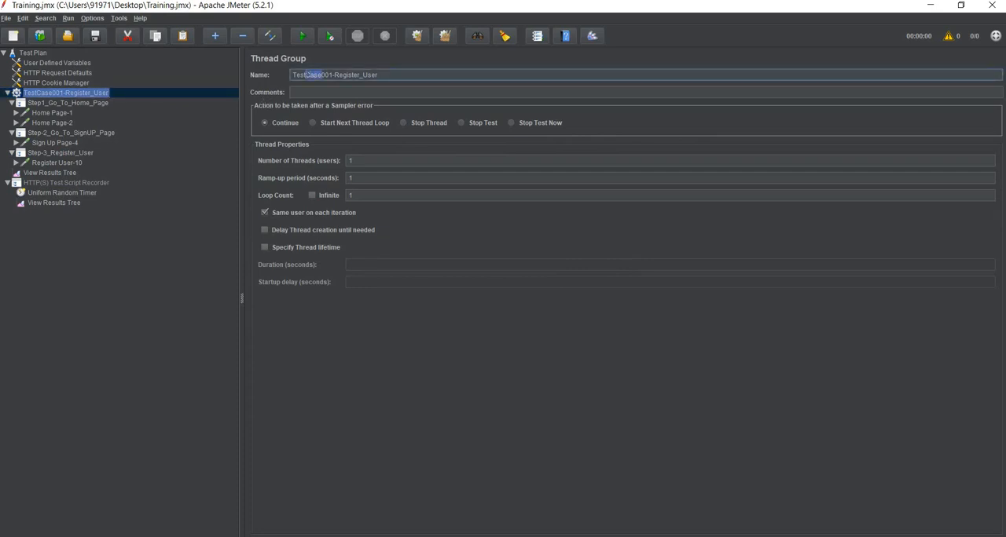
text(Scenario)
- Examine the Register User-10 request's parameters and the delay settings of its Uniform Random Timer
click(49, 162)
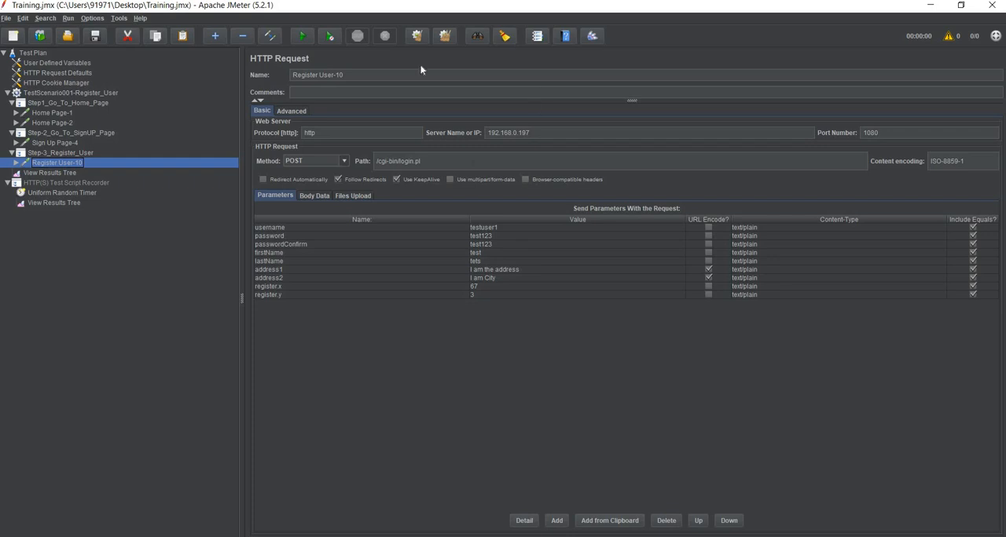
click(17, 163)
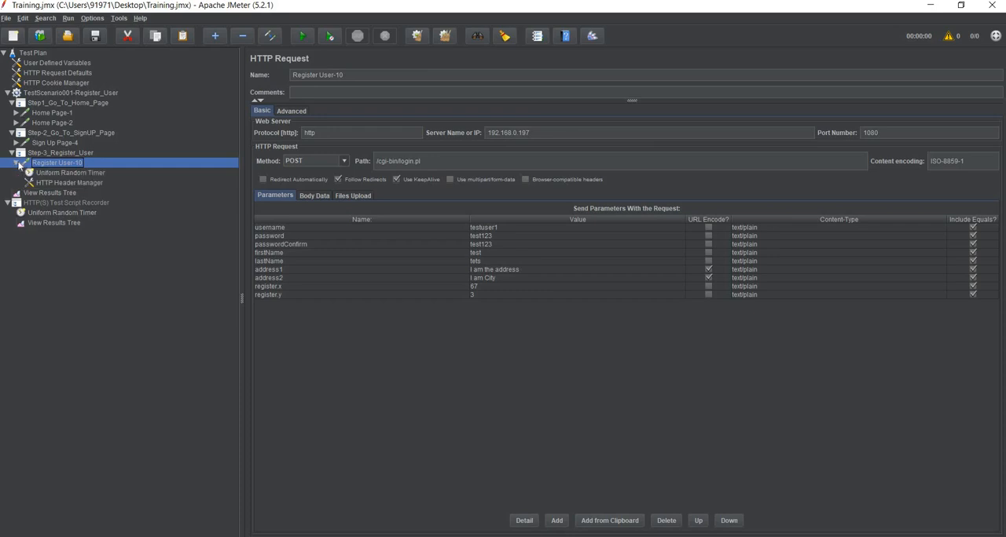
click(59, 173)
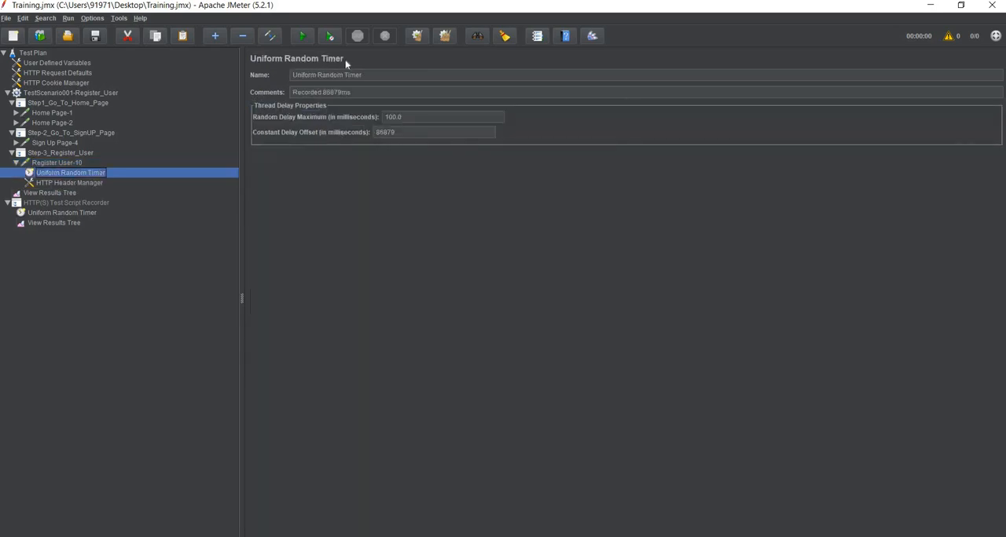
click(16, 163)
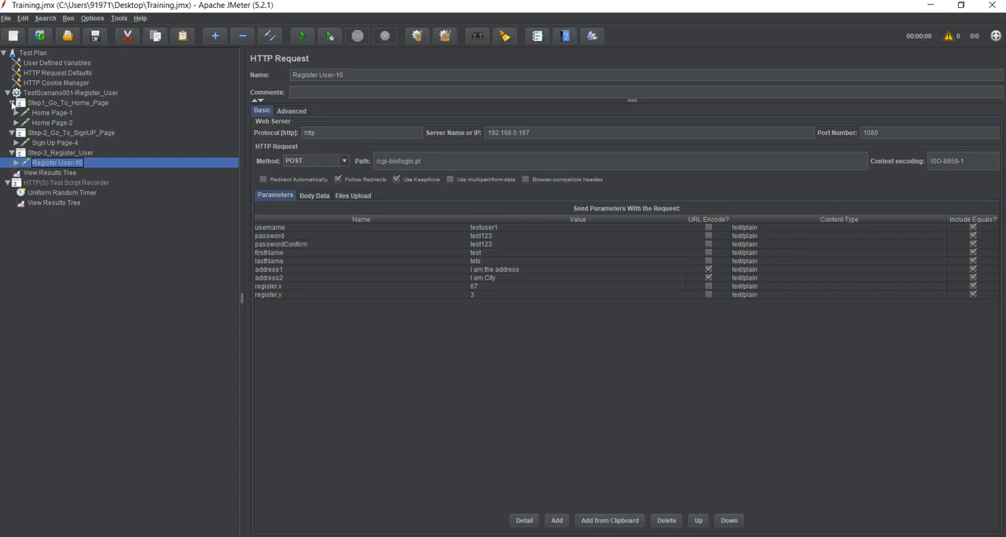
- Collapse the Step1 and Step-2 controllers, and review the test plan's View Results Tree and thread group settings
click(11, 103)
click(11, 112)
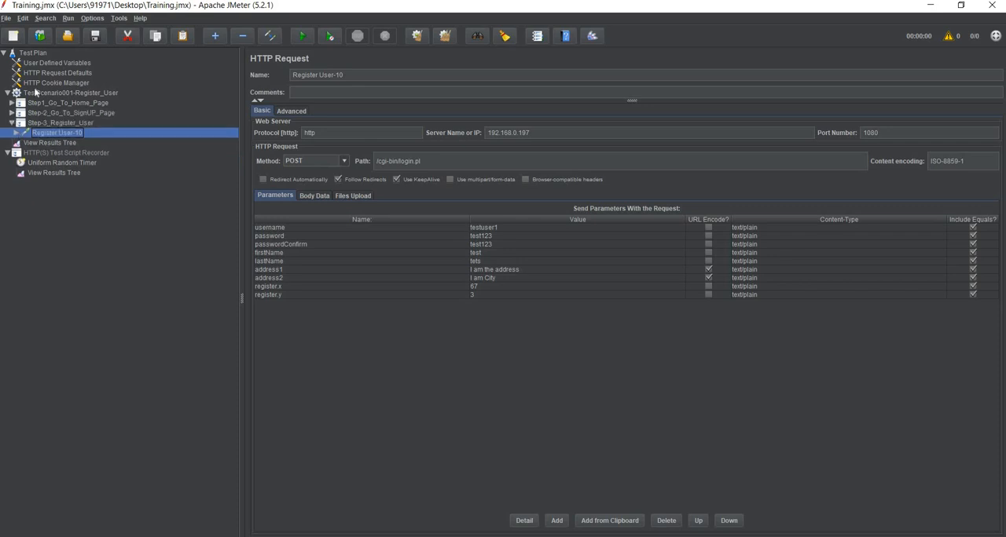
click(50, 144)
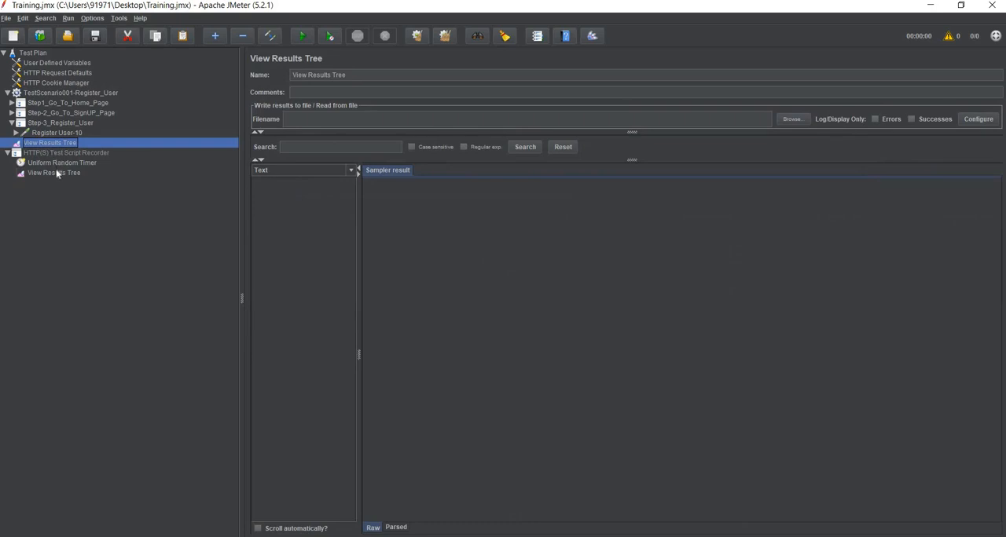
click(71, 94)
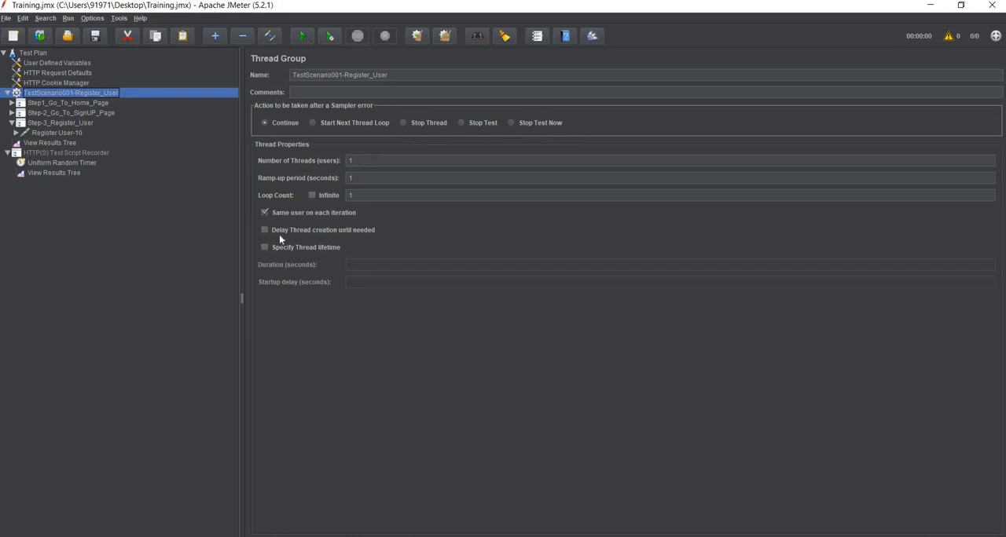
- Run the test plan, and check the constant delay offset of the Uniform Random Timer under Register User-10
click(304, 41)
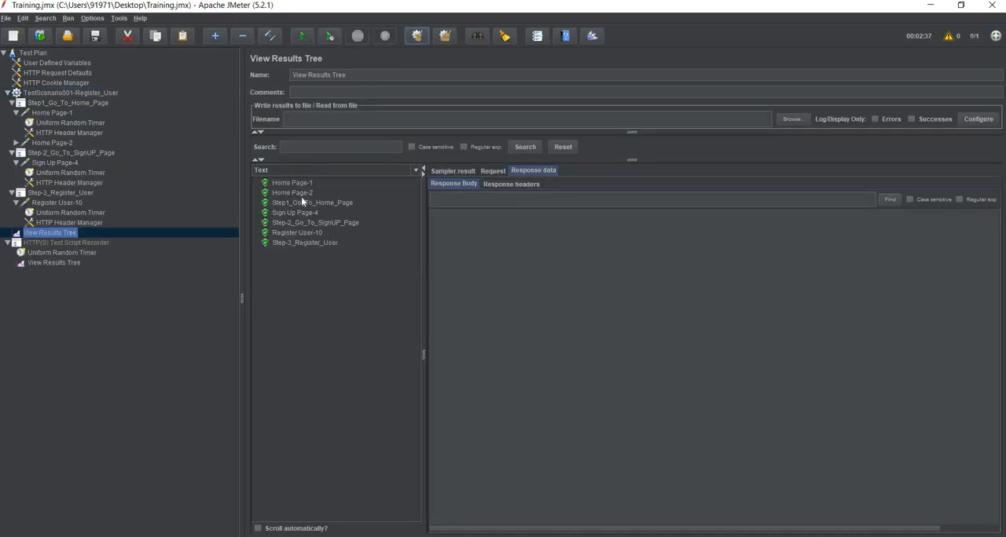
click(90, 214)
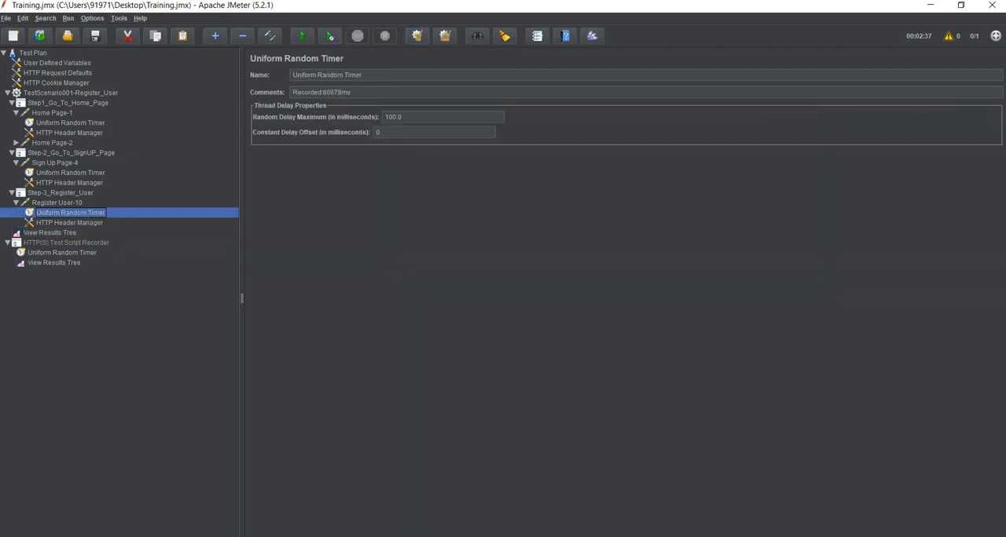
click(376, 132)
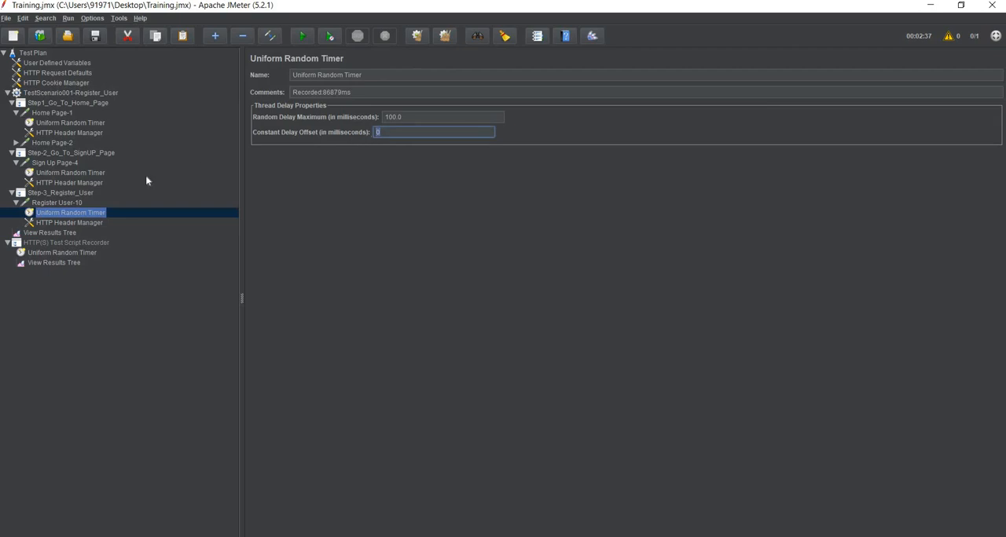
- Examine the request data of the transaction controller and sampler results in the test plan's View Results Tree, ending on Register User-10
click(68, 235)
click(303, 245)
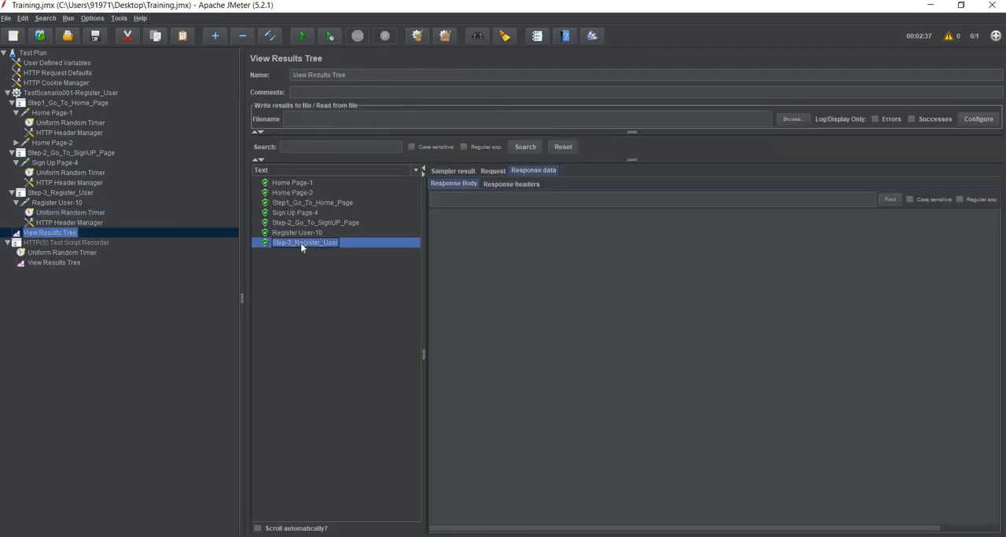
click(509, 186)
click(495, 171)
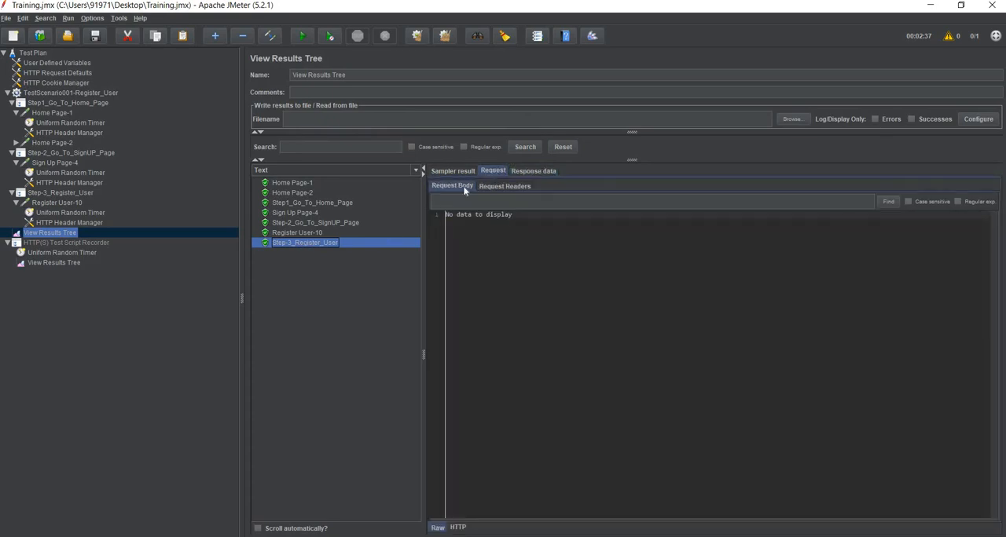
click(487, 187)
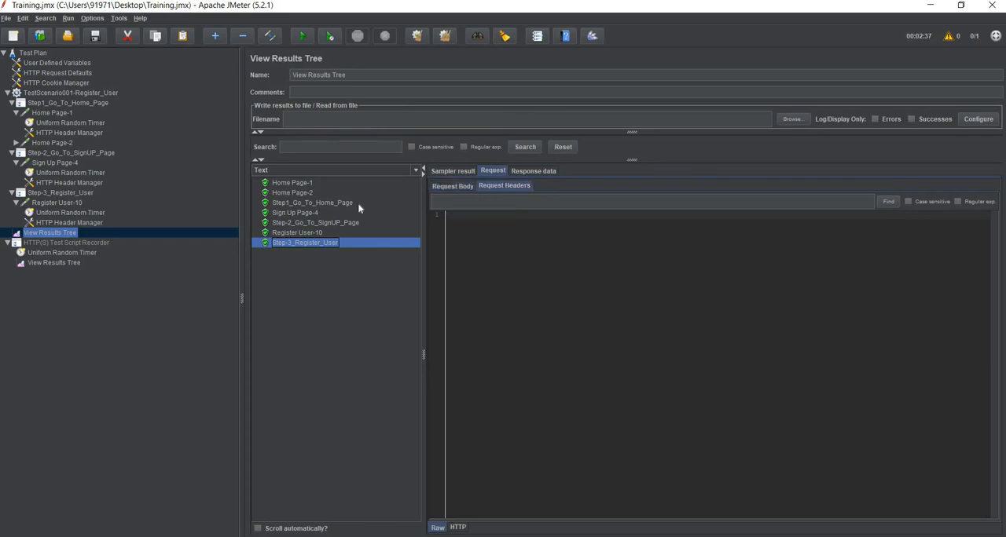
click(303, 204)
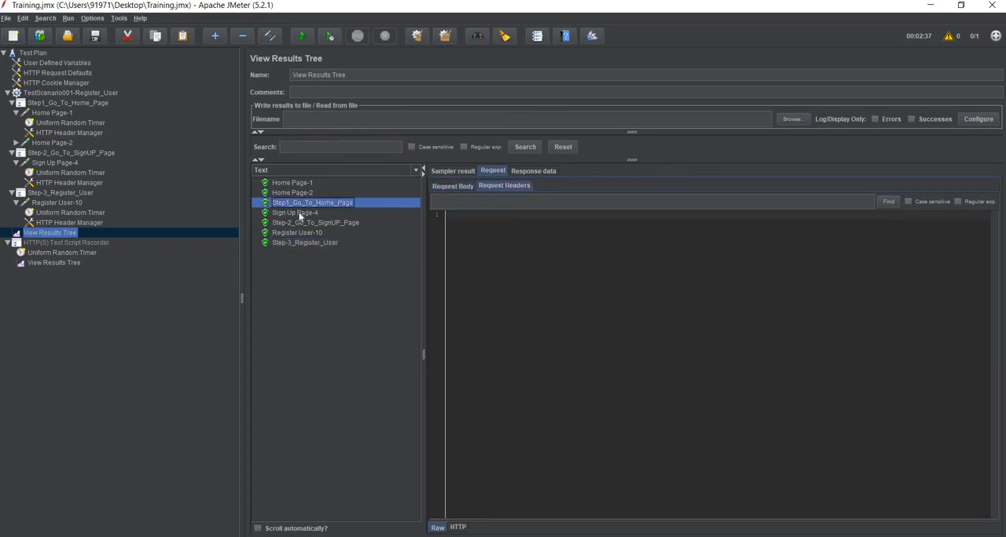
click(299, 214)
click(302, 223)
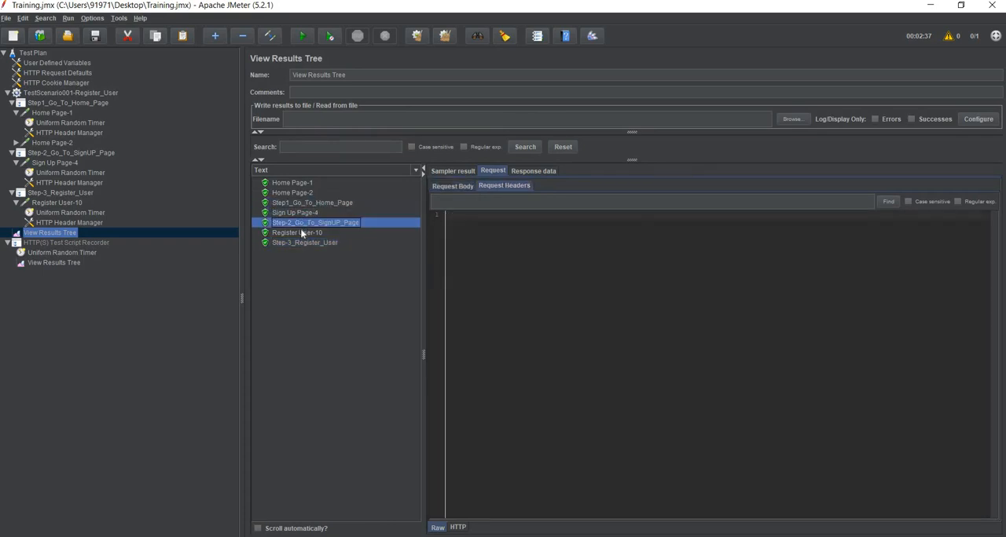
click(303, 233)
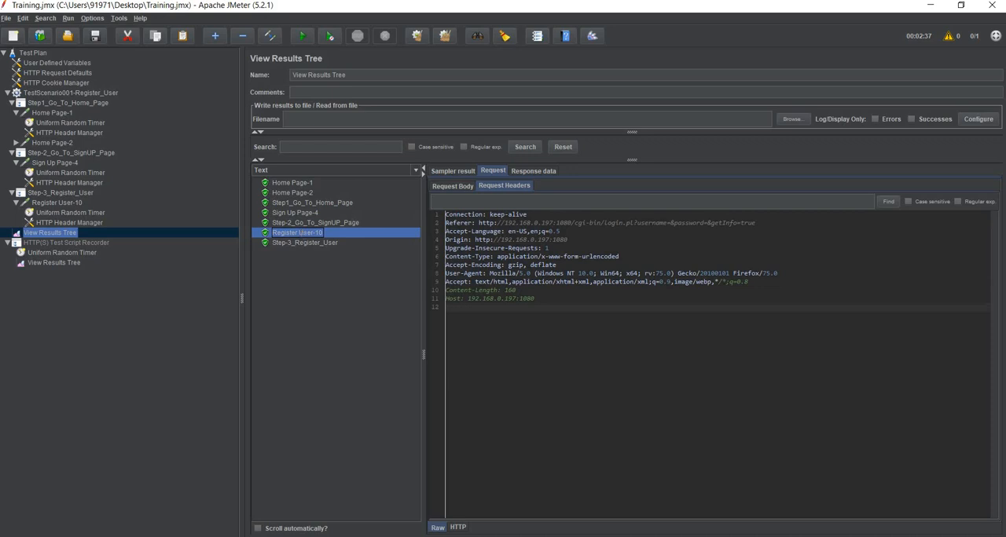
- Display the Register User-10 response body rendered as HTML (download resources)
click(543, 172)
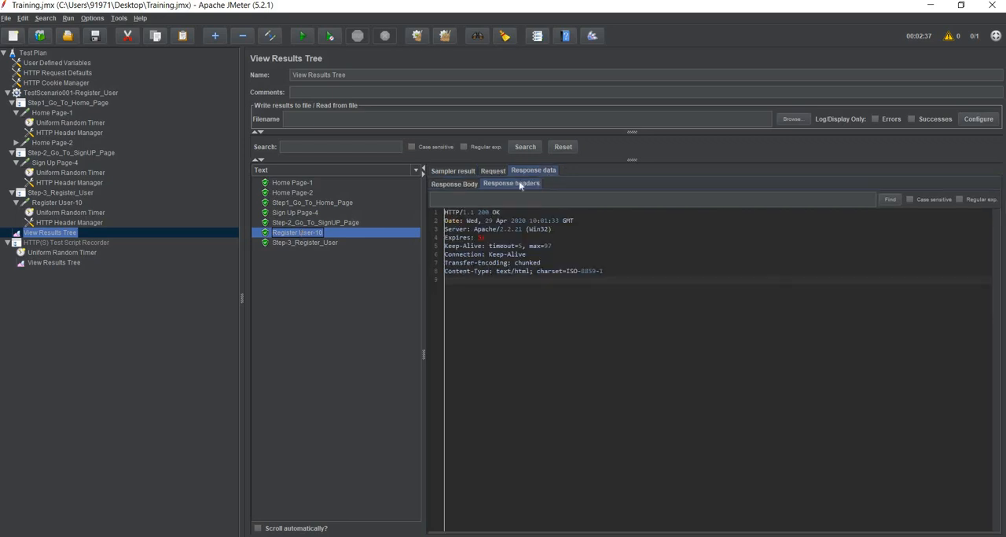
click(458, 185)
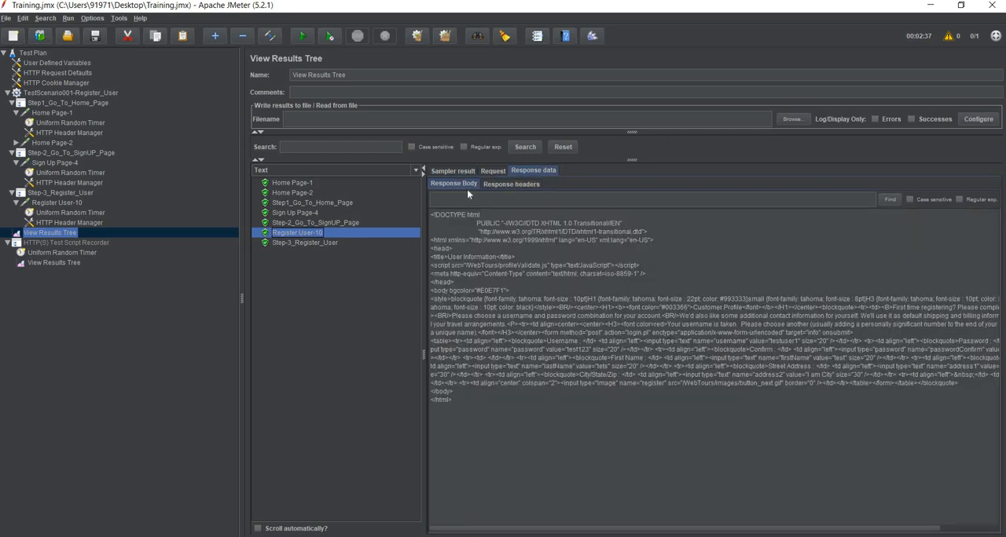
click(400, 170)
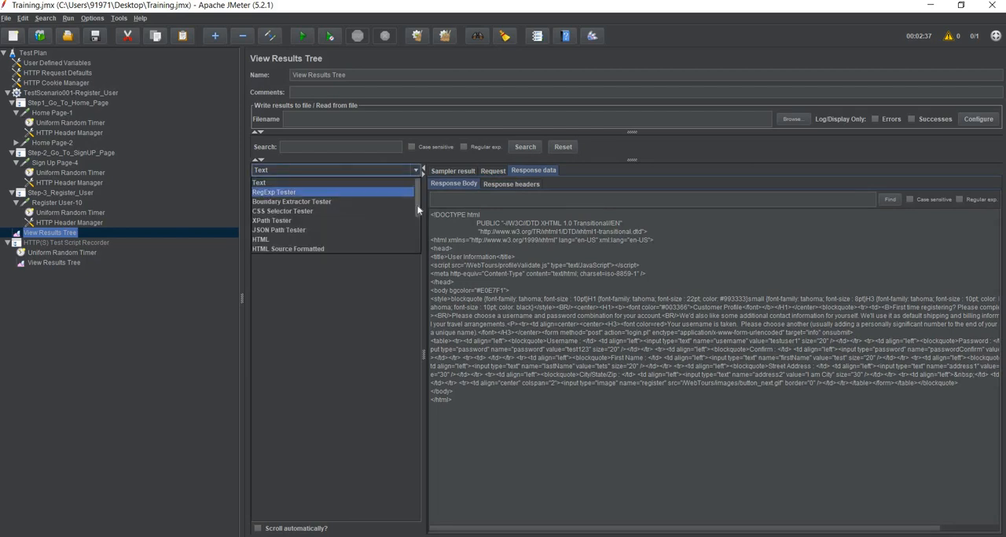
drag(418, 206, 419, 237)
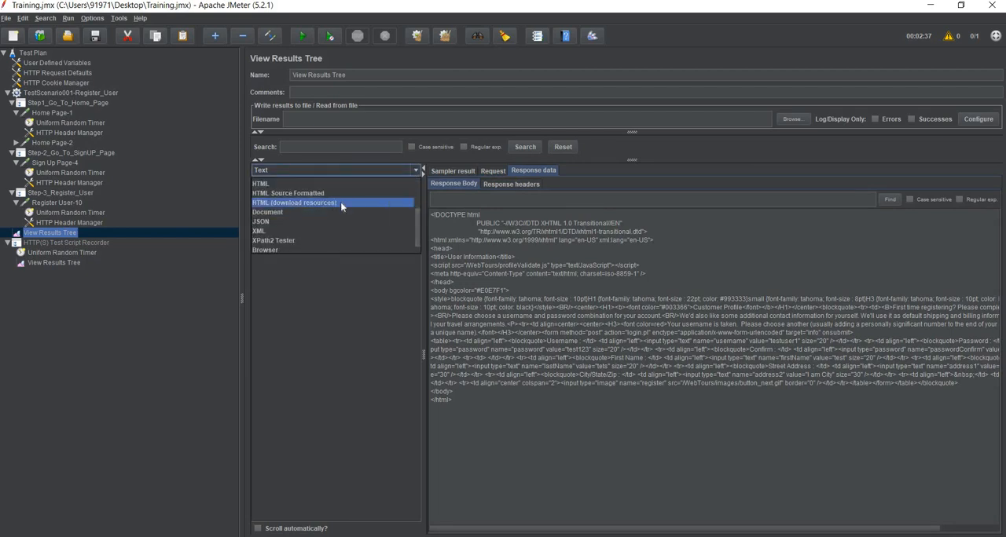
click(340, 202)
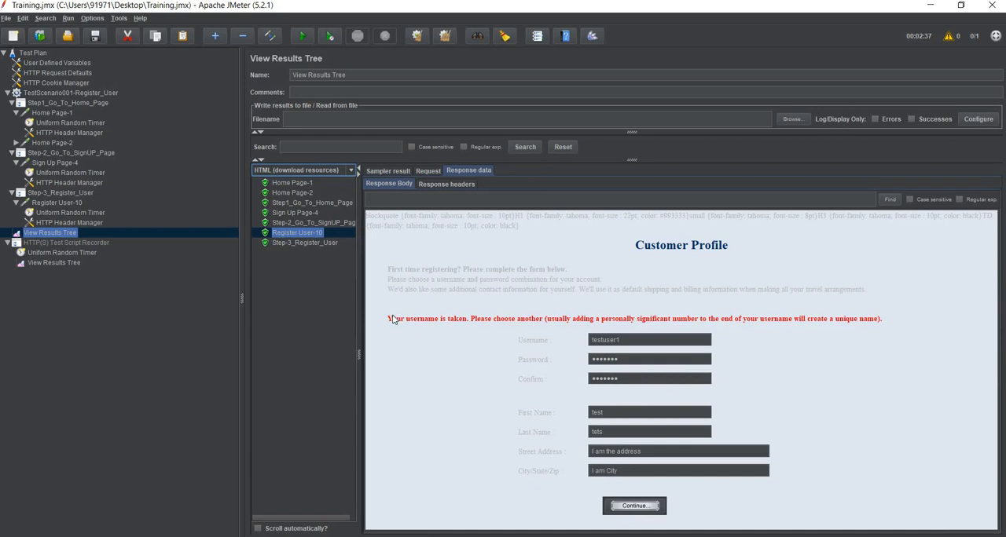
drag(389, 320, 471, 323)
- Examine Register User-10's request body, including the POST URL, and the status code in its response headers
click(429, 171)
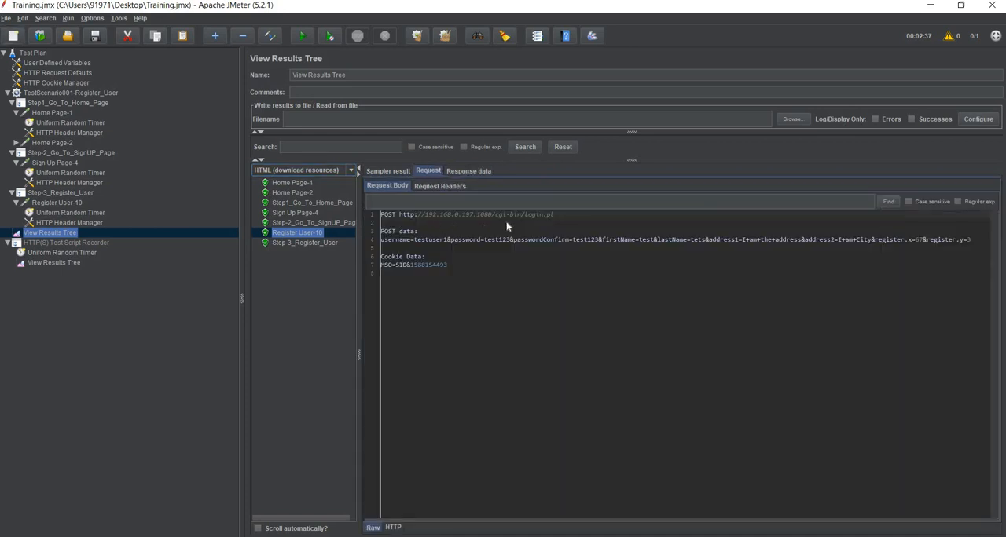
click(469, 171)
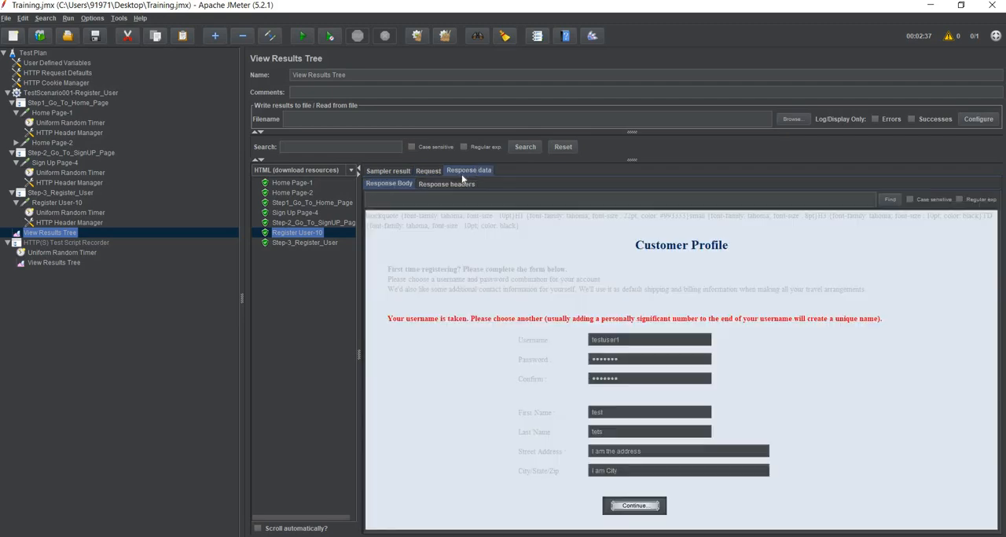
click(454, 186)
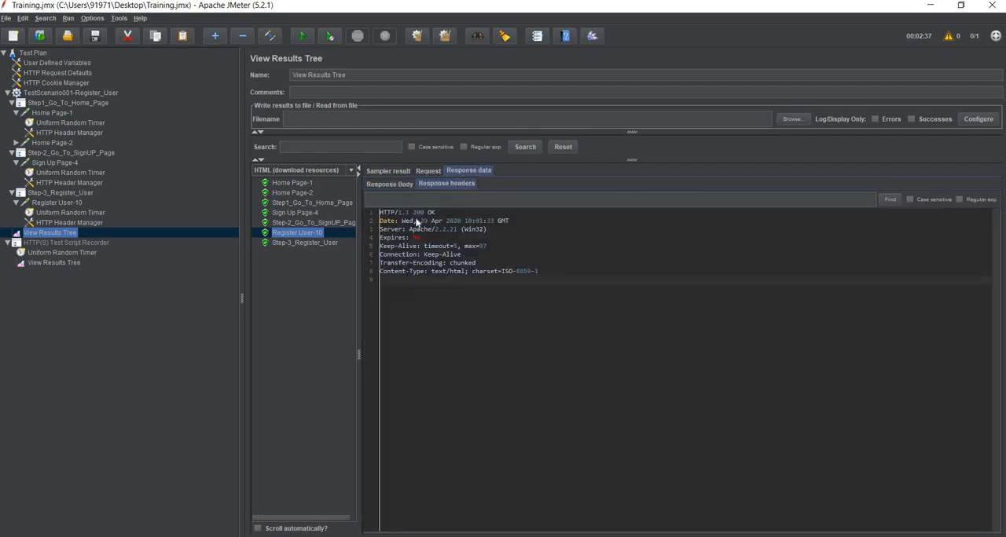
double_click(418, 213)
click(426, 172)
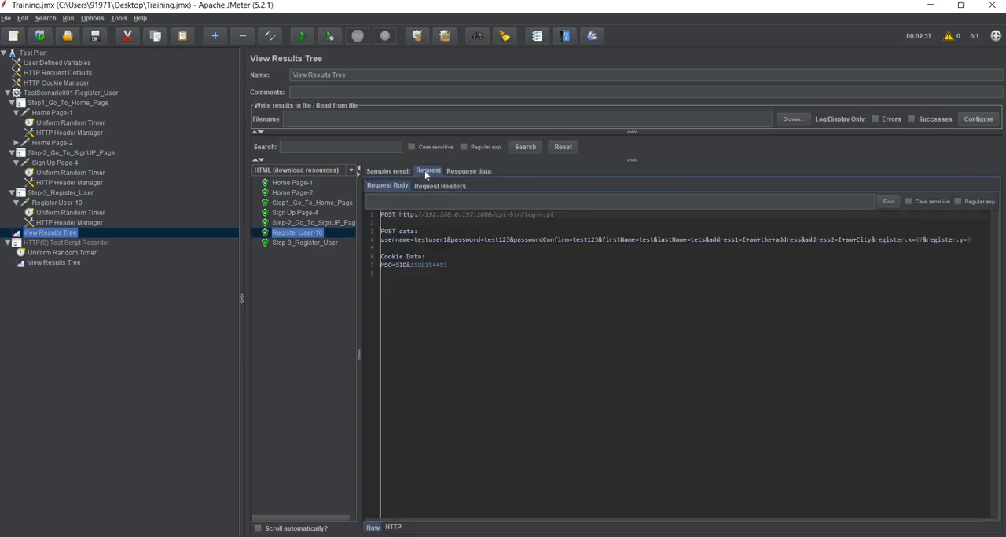
triple_click(494, 220)
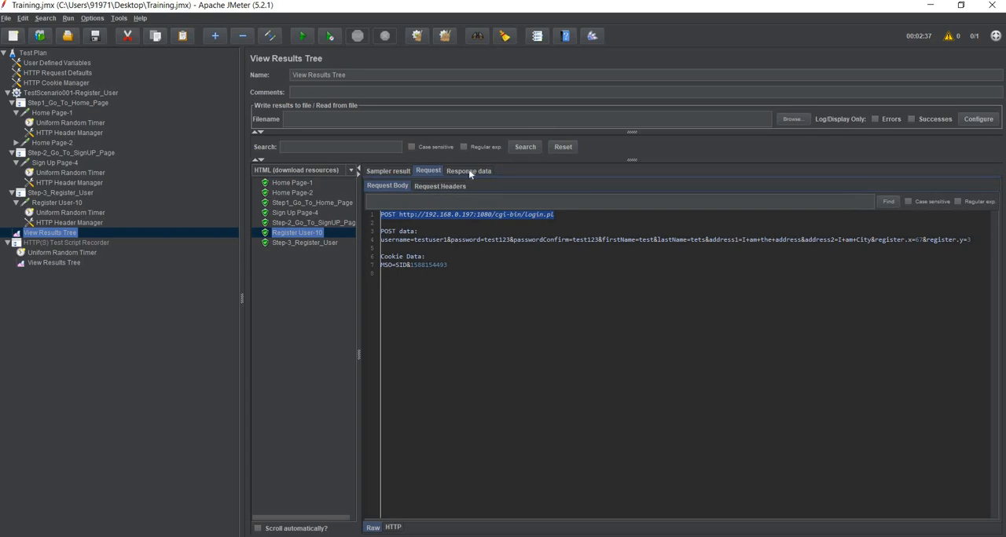
- Compare the message on the rendered Register User-10 response page with the status code in its response headers
click(469, 171)
click(396, 184)
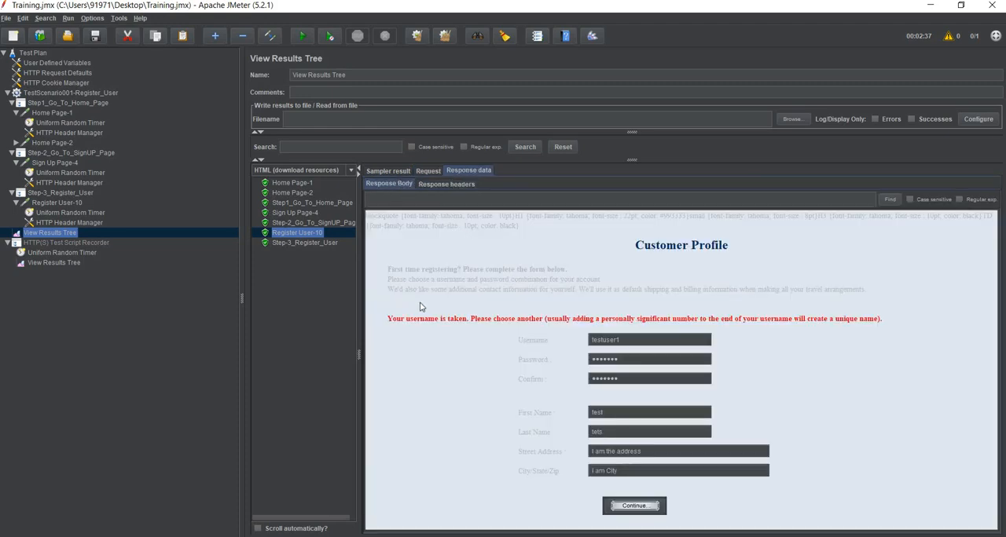
drag(389, 320, 882, 320)
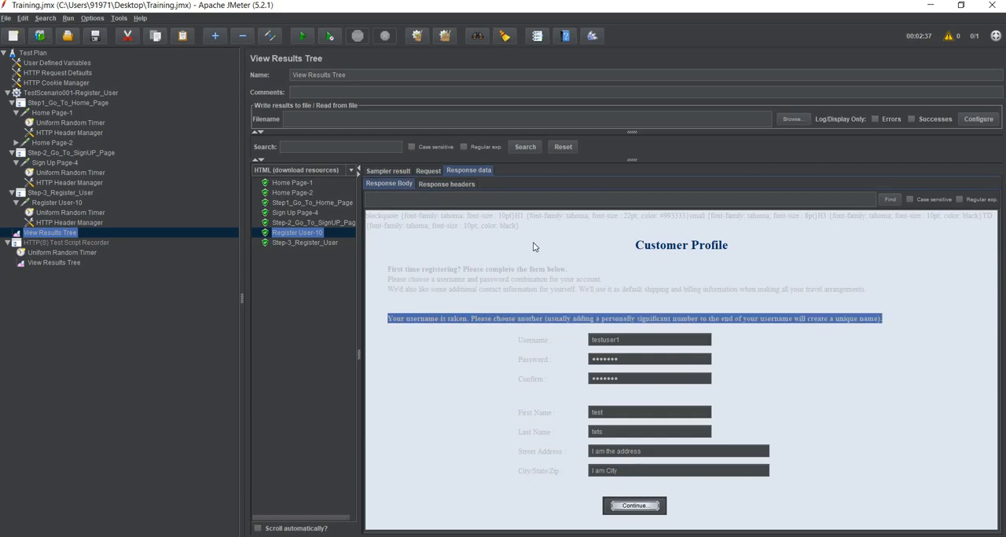
click(450, 185)
double_click(417, 212)
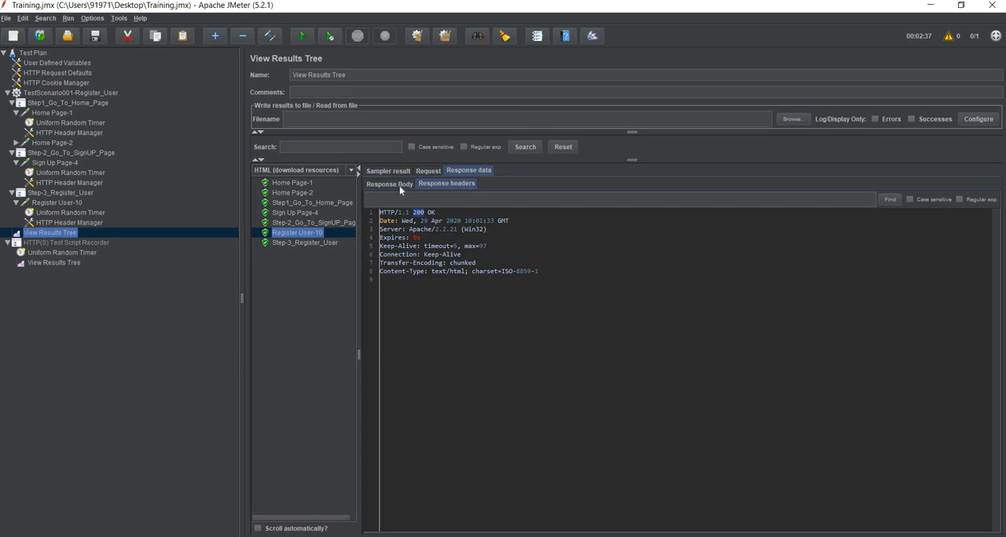
click(401, 186)
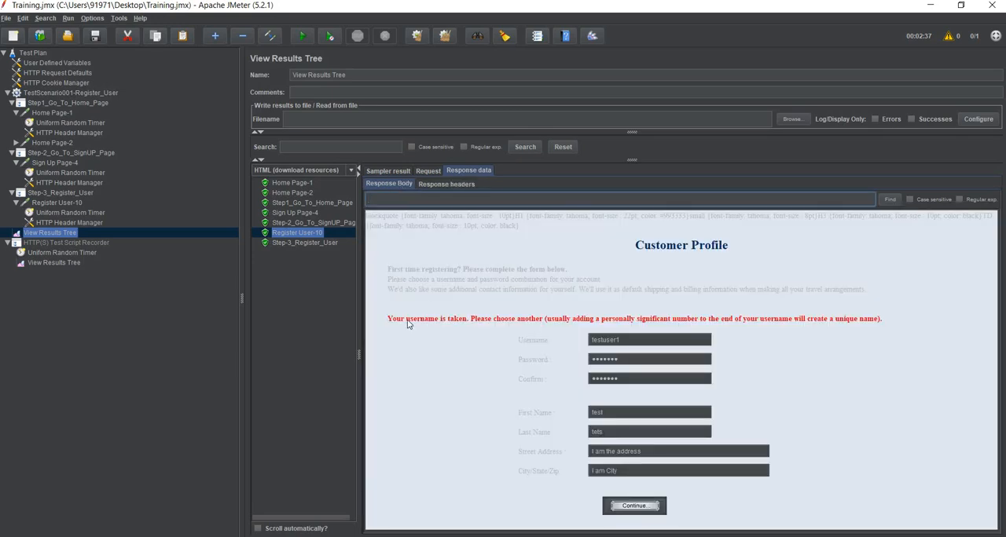
drag(388, 321, 689, 321)
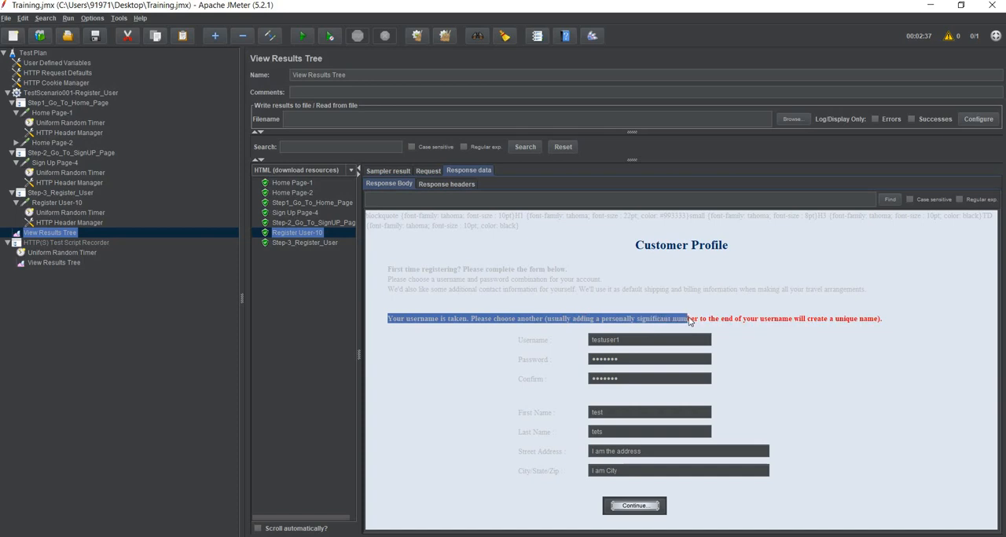
drag(894, 324, 503, 322)
click(386, 315)
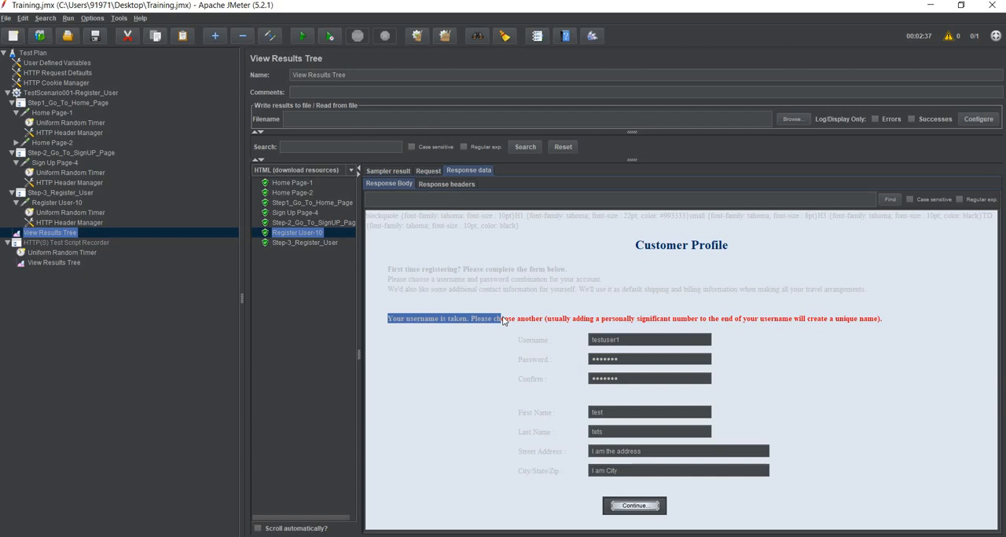
- Add a Response Assertion, move it from the thread group into the Register User-10 request, and have it test the Text Response field
click(62, 92)
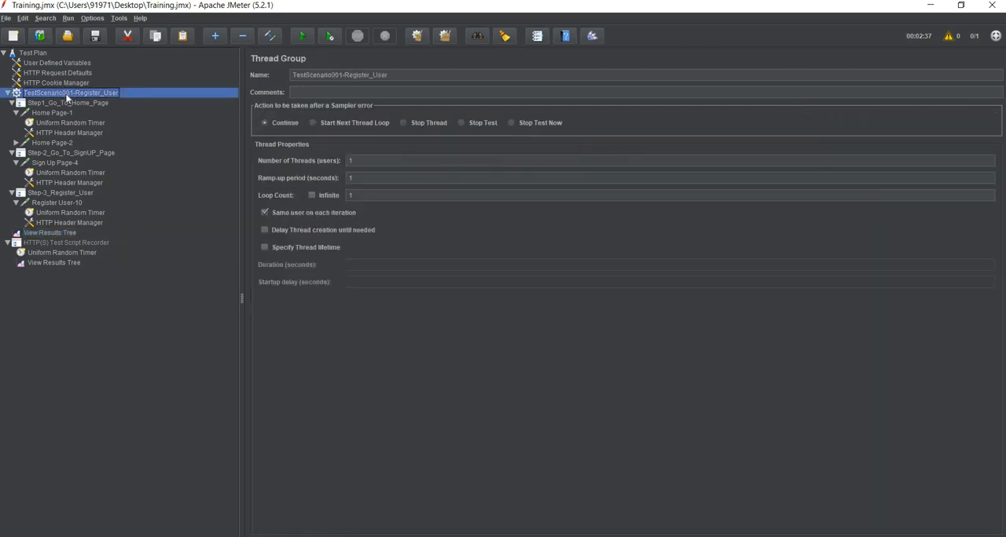
right_click(66, 94)
mouse_move(82, 102)
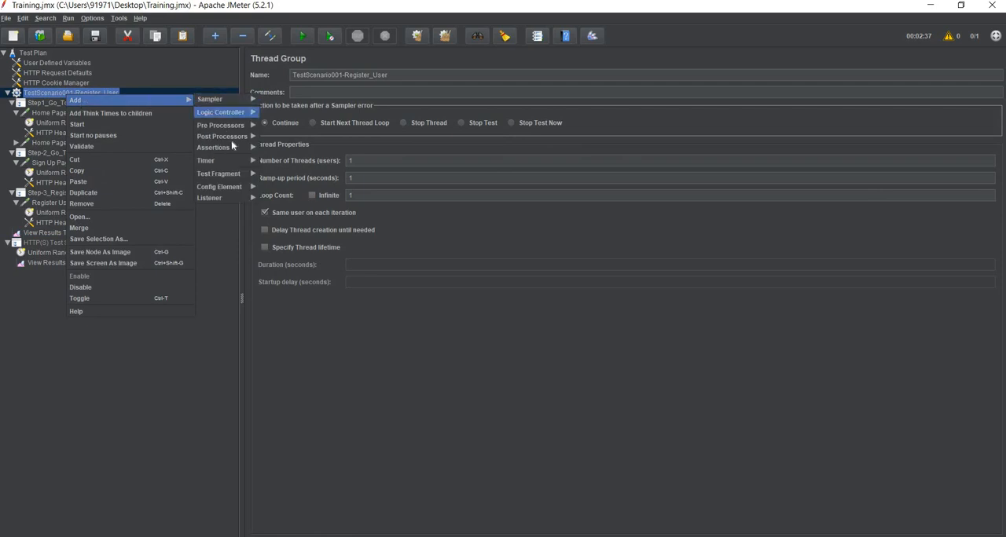
mouse_move(256, 147)
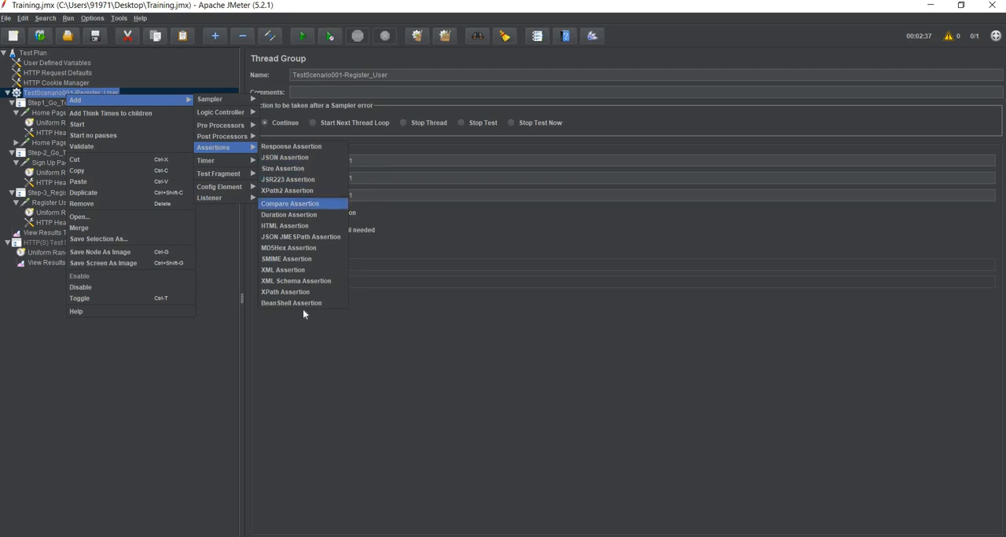
click(306, 146)
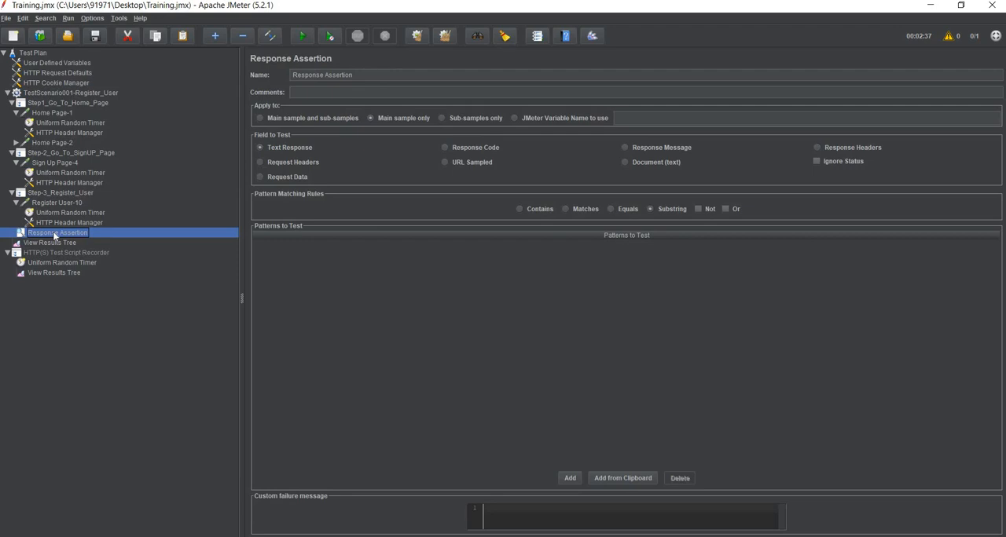
drag(84, 210, 69, 203)
click(445, 148)
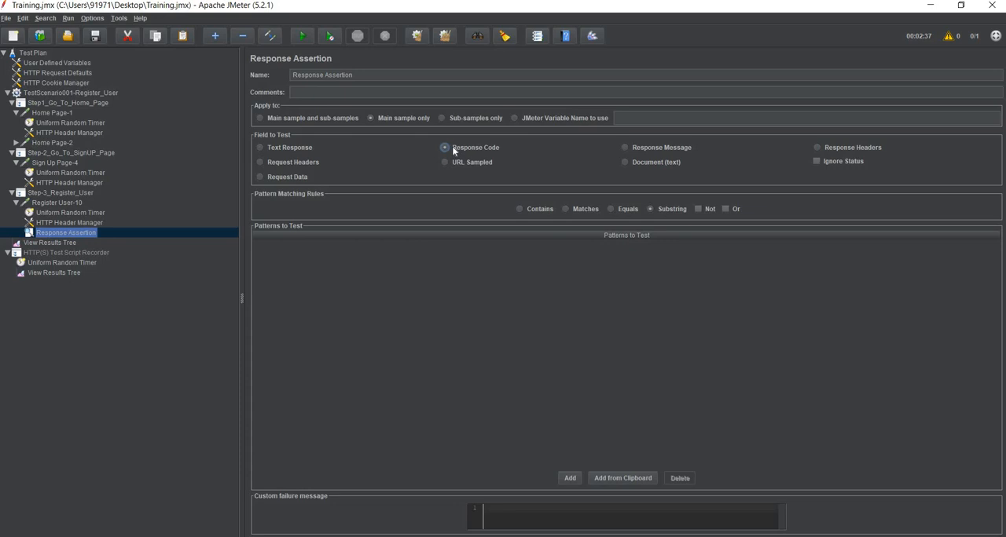
click(274, 153)
- Switch to the Web Tours site in Firefox and open the sign-up form for new customers
key(alt+Tab)
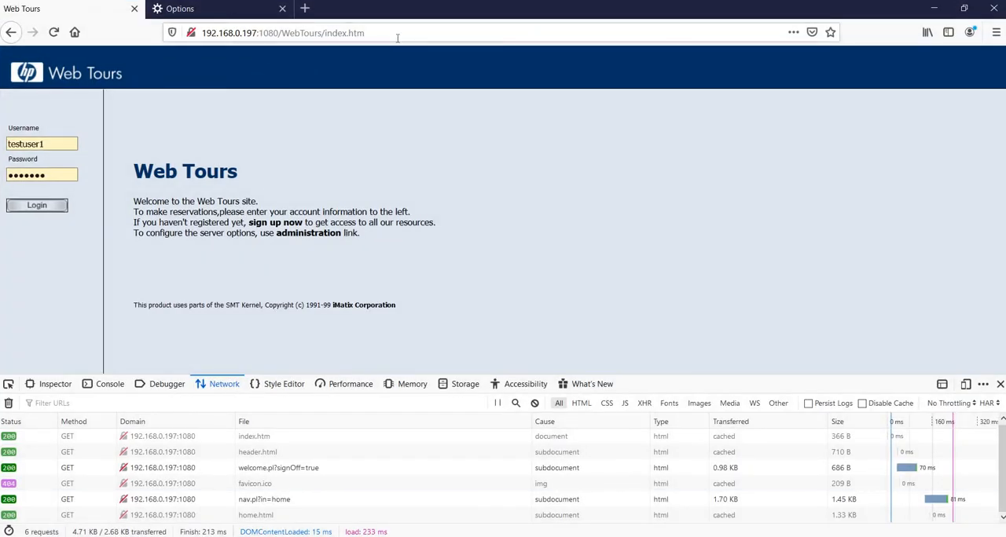
click(397, 37)
click(51, 230)
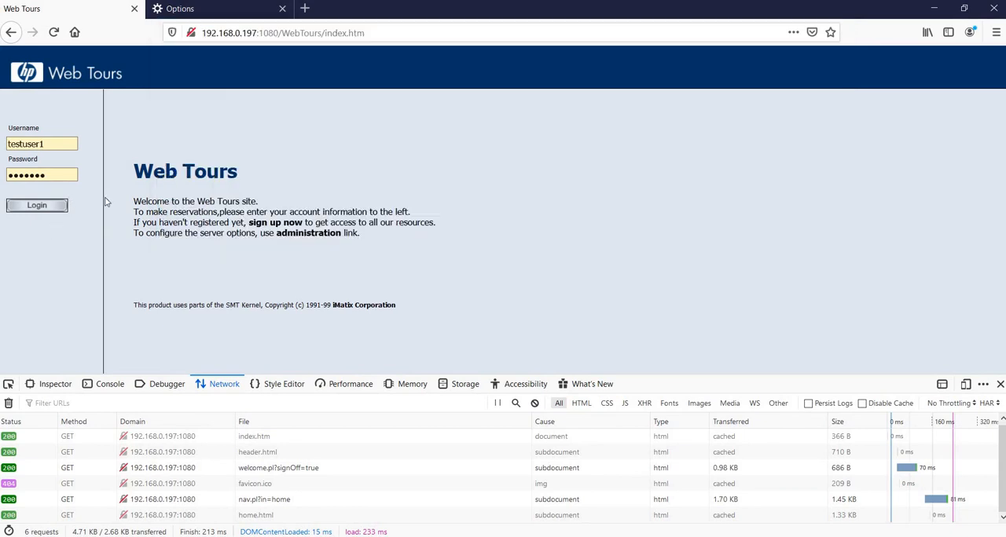
click(277, 224)
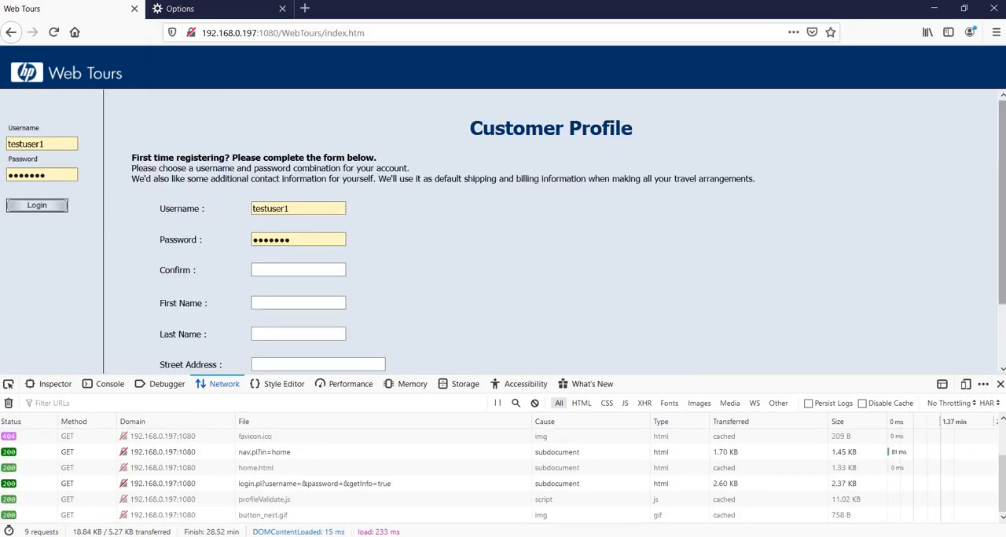
scroll(1003, 166, down, 2)
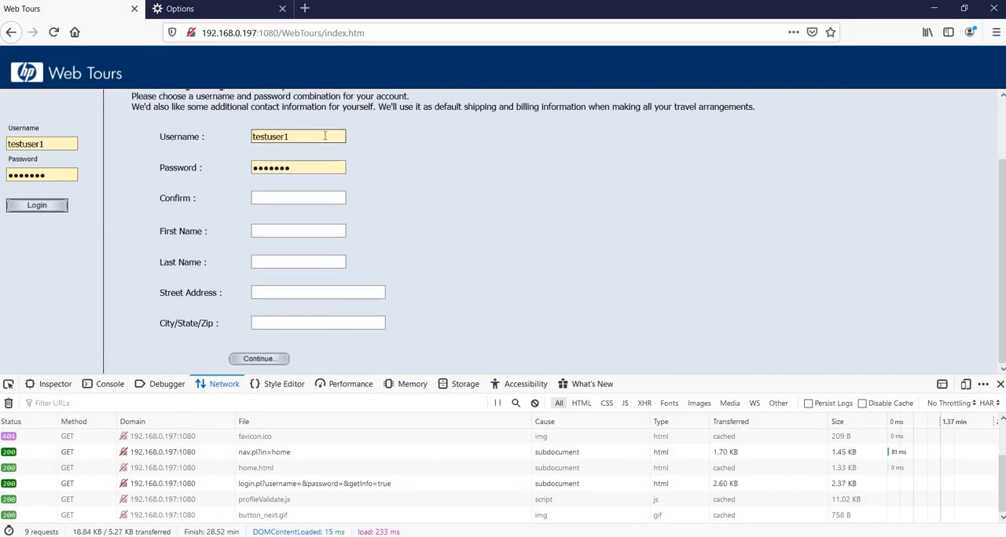
- Change the username in the Customer Profile form to testuser3
click(325, 136)
key(BackSpace)
text(3)
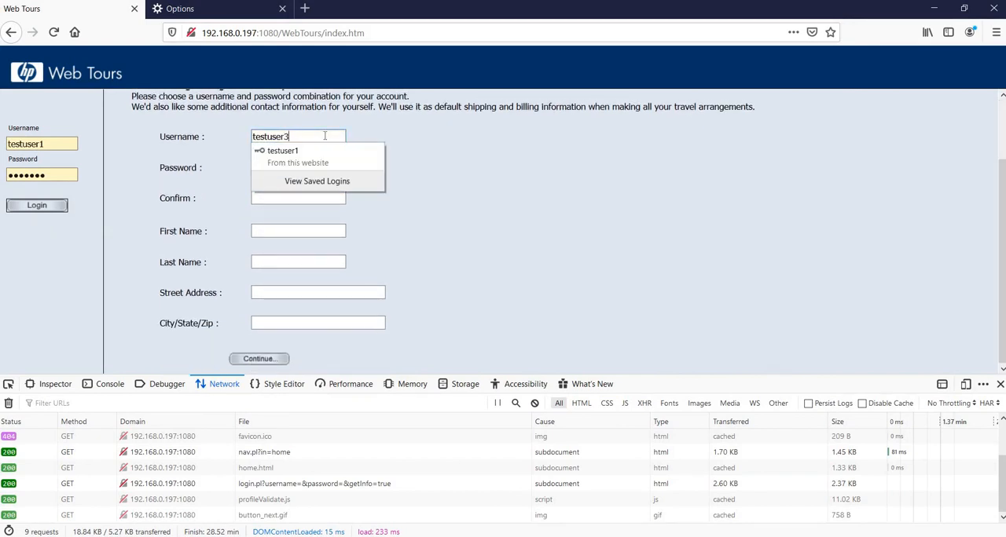
- Complete the sign-up form with the account password confirmation, customer's name and aaaa in both address fields, submit it and save the login
click(298, 197)
text(••••)
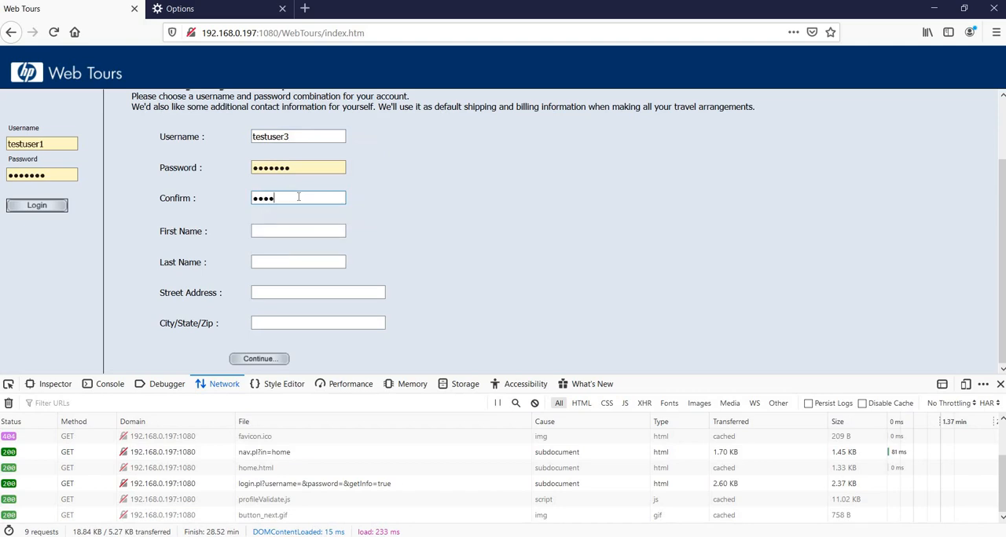
text(•••)
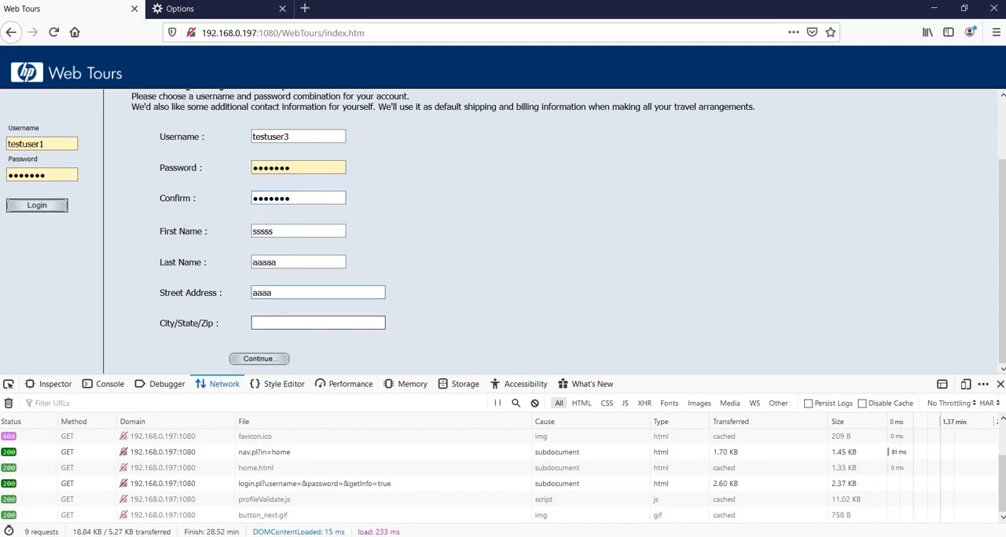
click(272, 325)
text(aaaa)
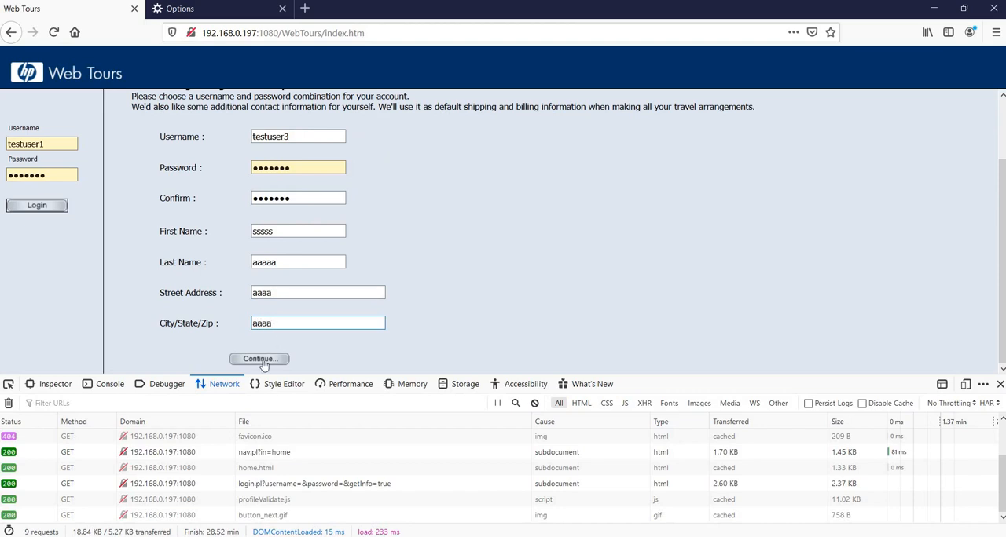
click(261, 361)
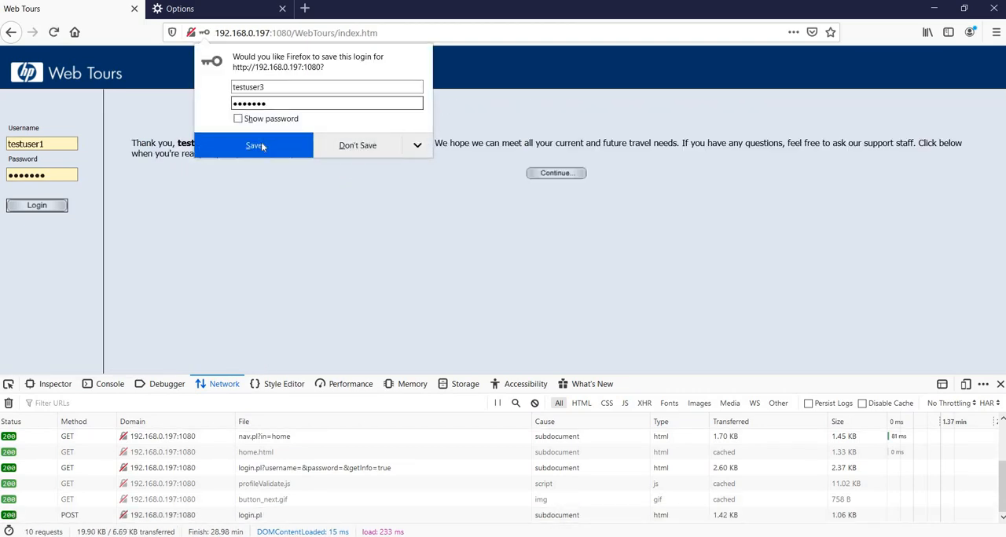
click(263, 146)
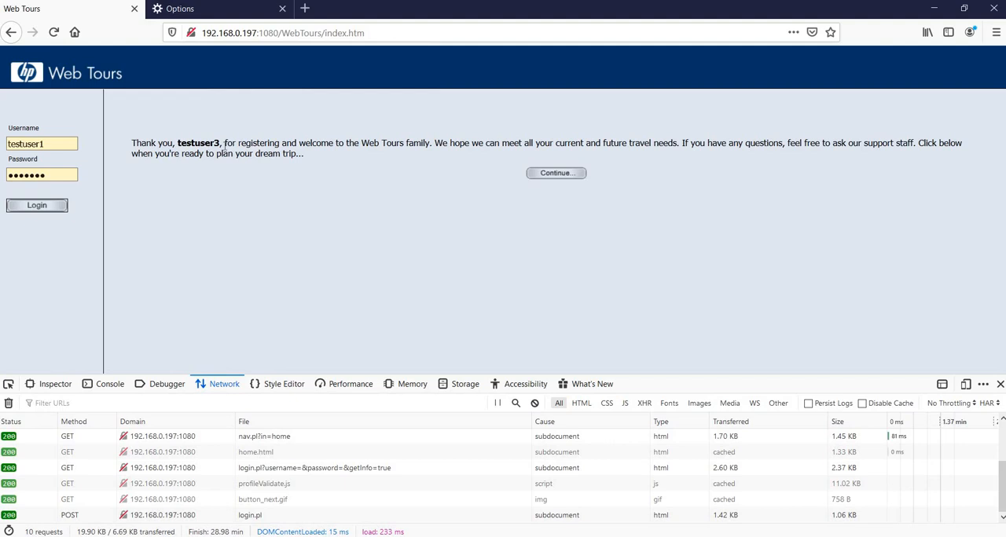
- Copy "for registering and welcome to the Web Tours family" from the confirmation page into JMeter's Response Assertion as a pattern to test
drag(225, 144, 431, 142)
key(ctrl+c)
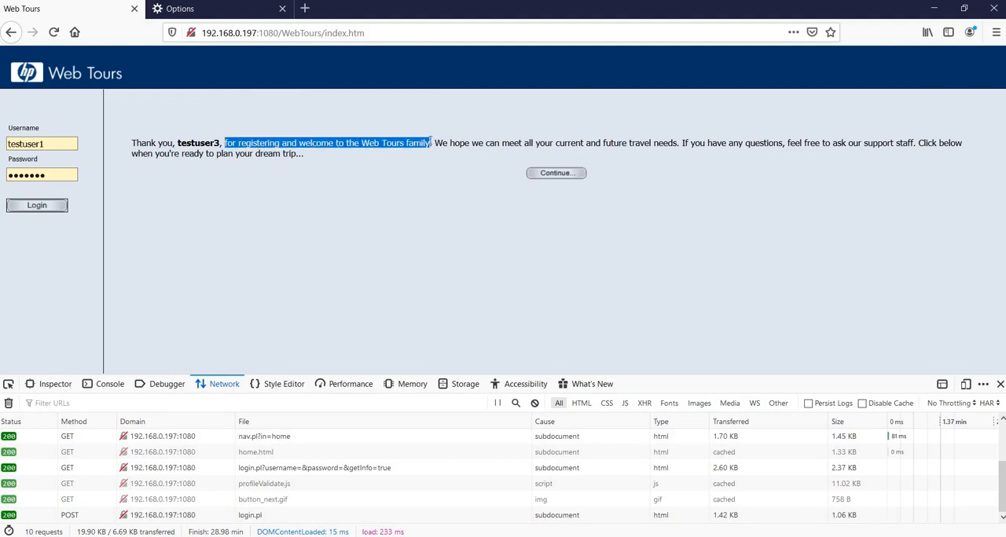
click(424, 536)
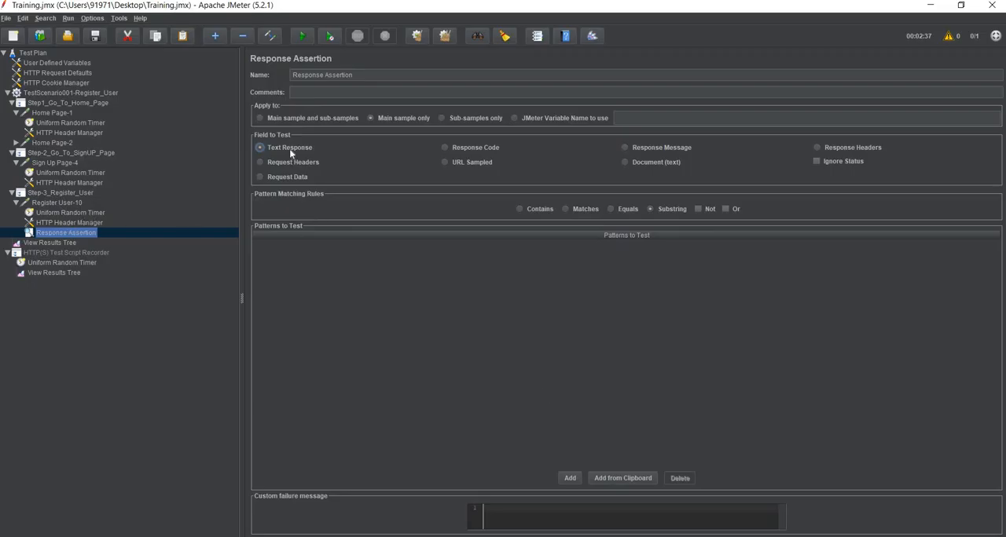
click(567, 474)
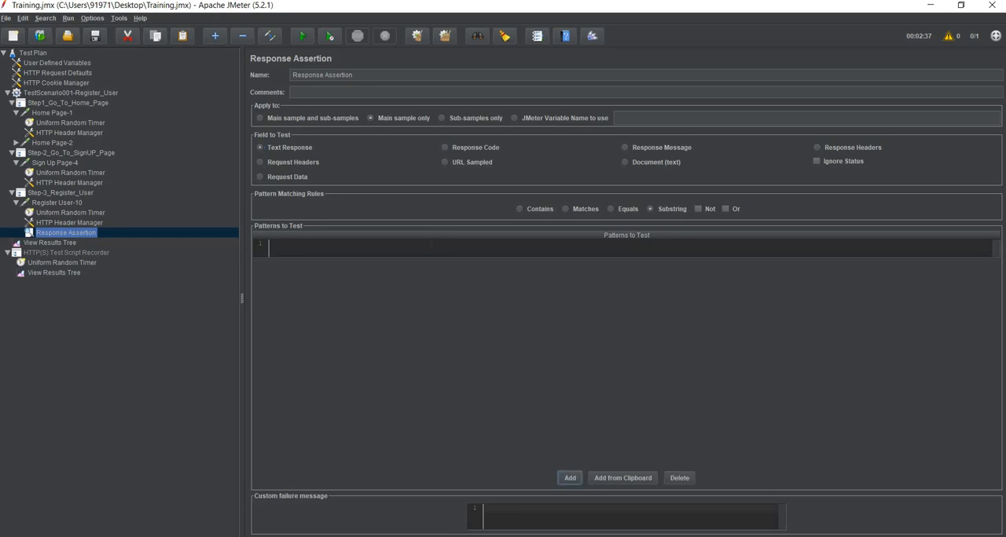
click(581, 248)
key(ctrl+v)
click(121, 323)
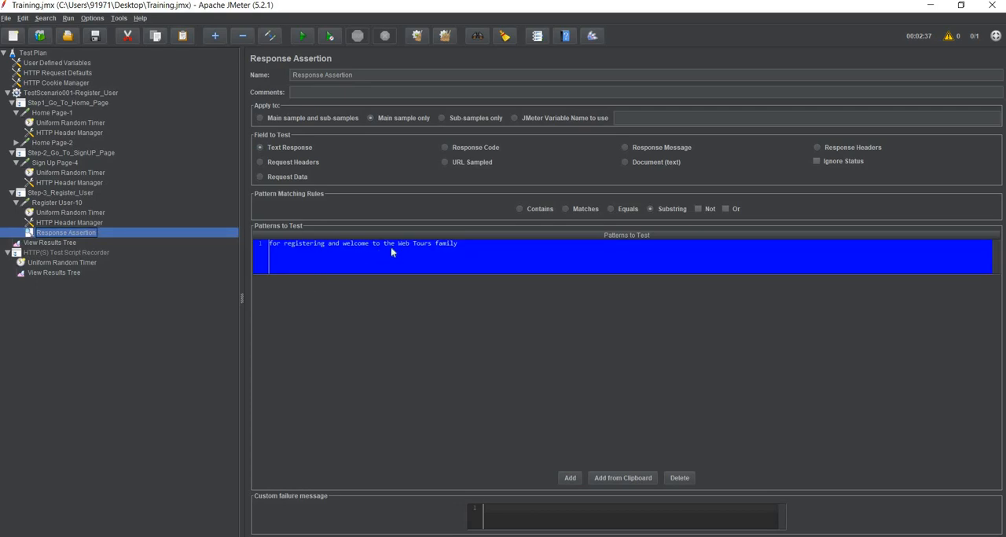
- Save and run the test plan, and bring up its results in the thread group's View Results Tree
click(71, 203)
click(71, 213)
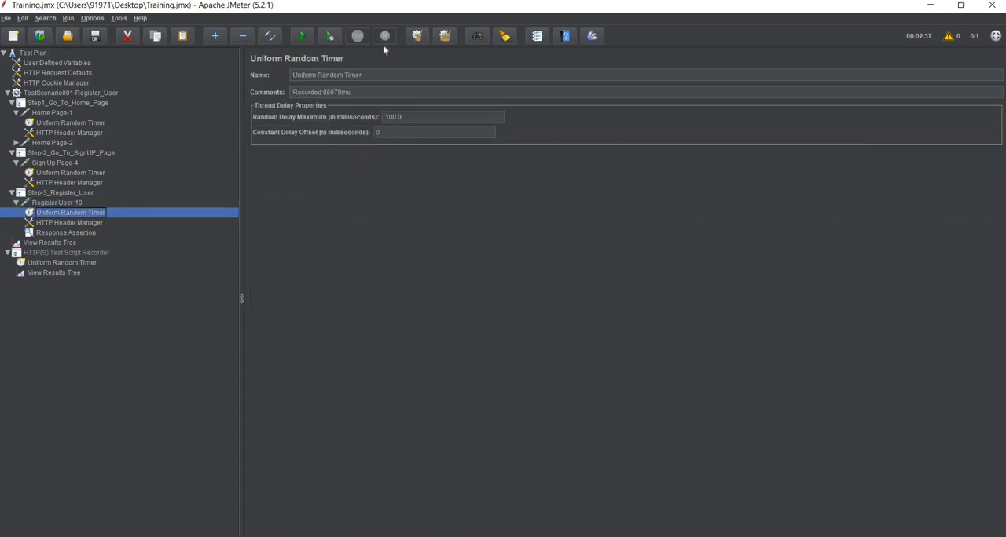
click(94, 37)
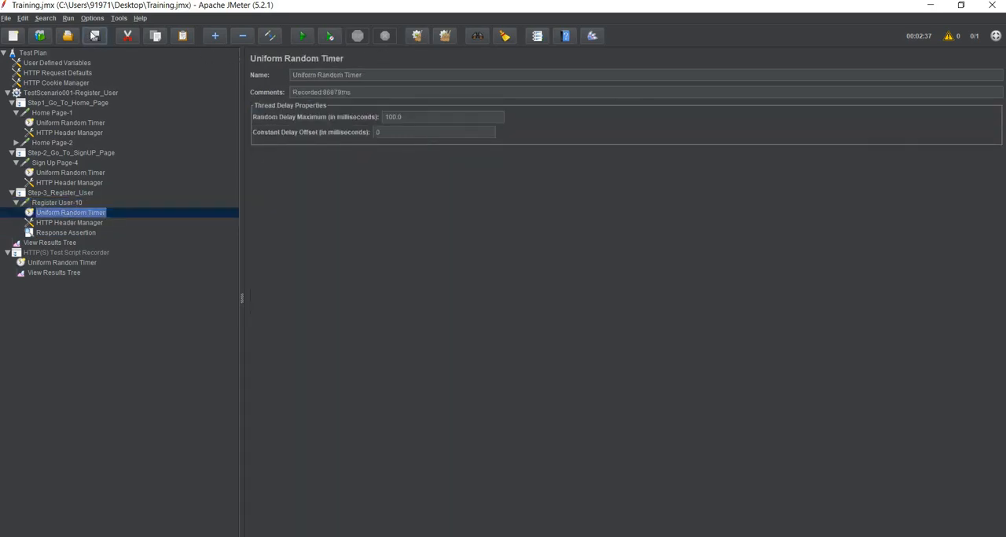
click(301, 37)
click(63, 244)
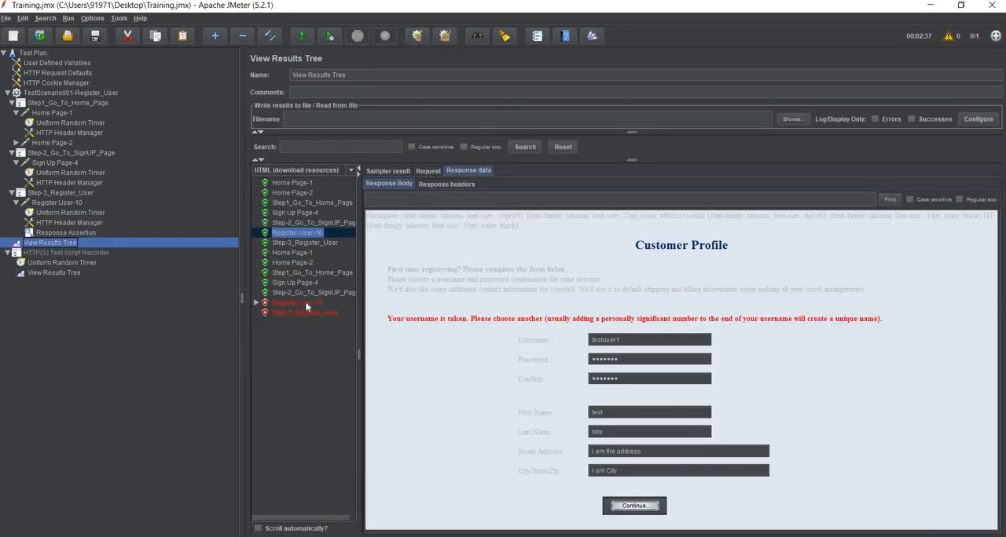
- Examine the latest Register User-10 sample's assertion failure message and its rendered response page
click(305, 303)
click(302, 313)
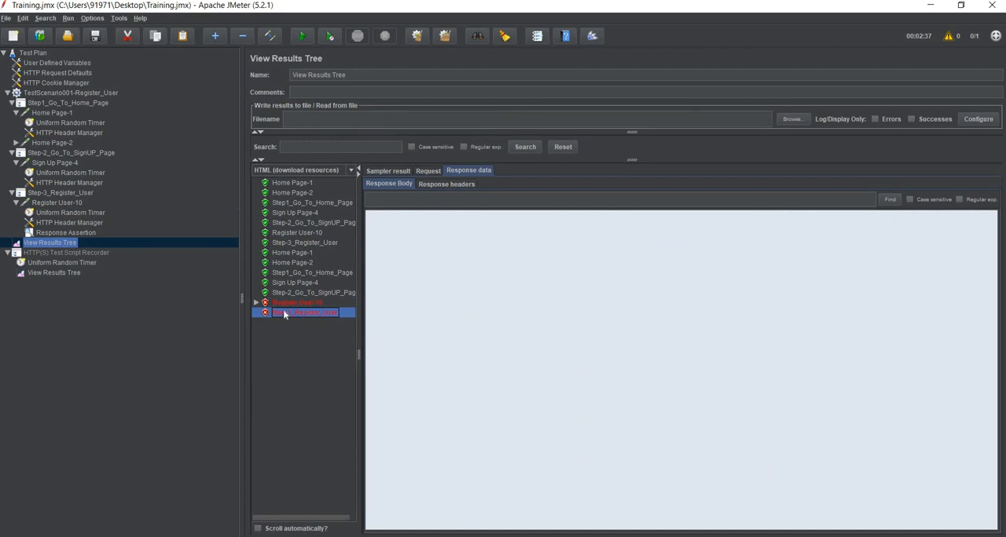
click(256, 303)
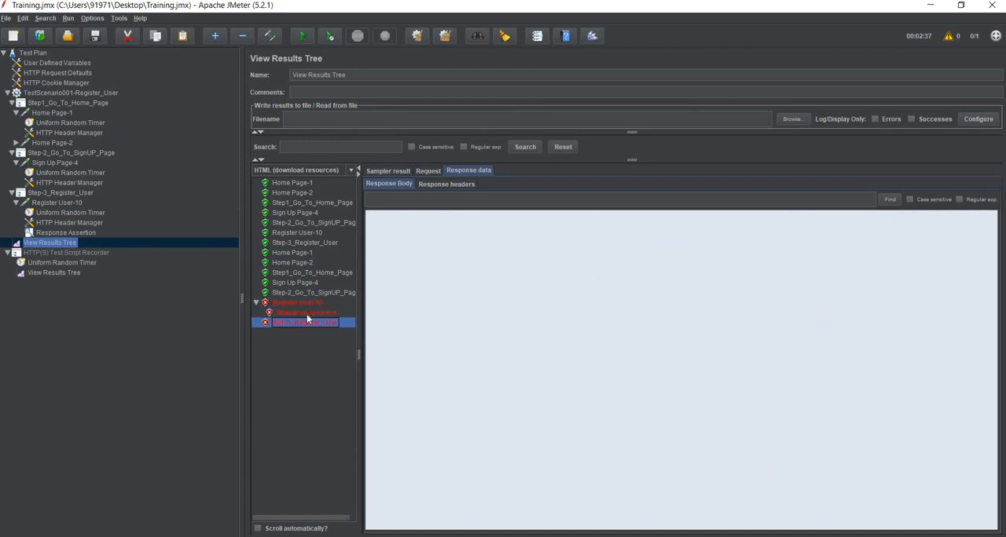
click(306, 313)
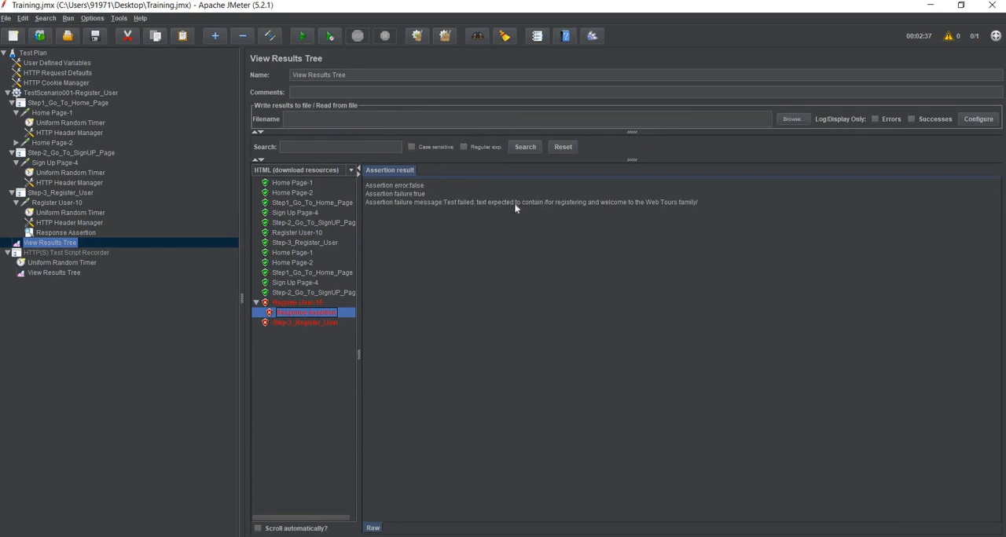
drag(488, 202, 559, 206)
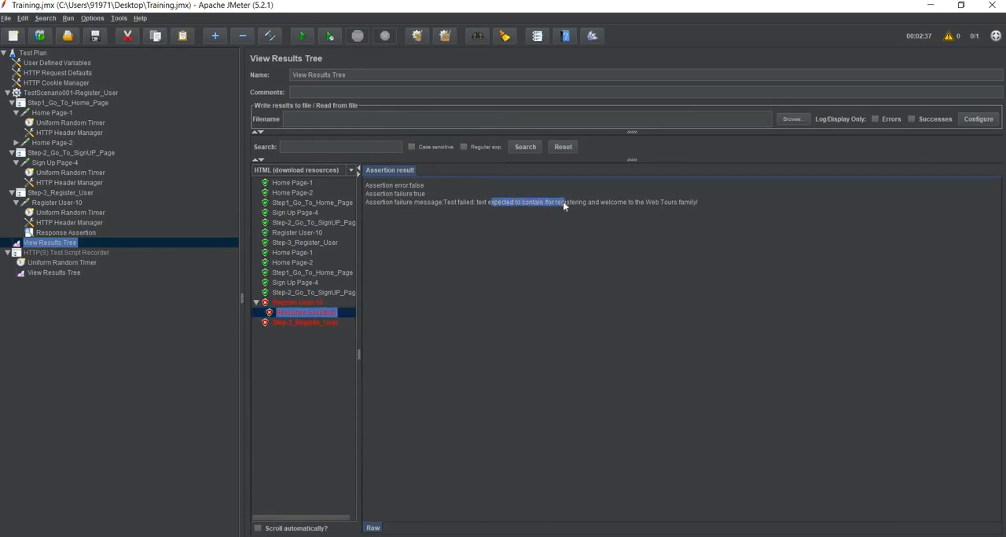
click(386, 187)
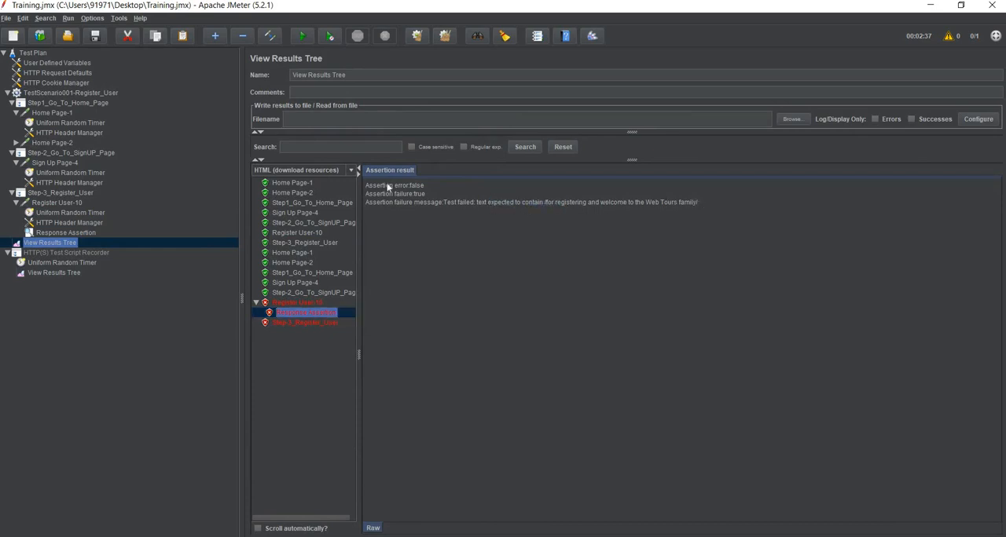
key(ctrl+a)
click(302, 293)
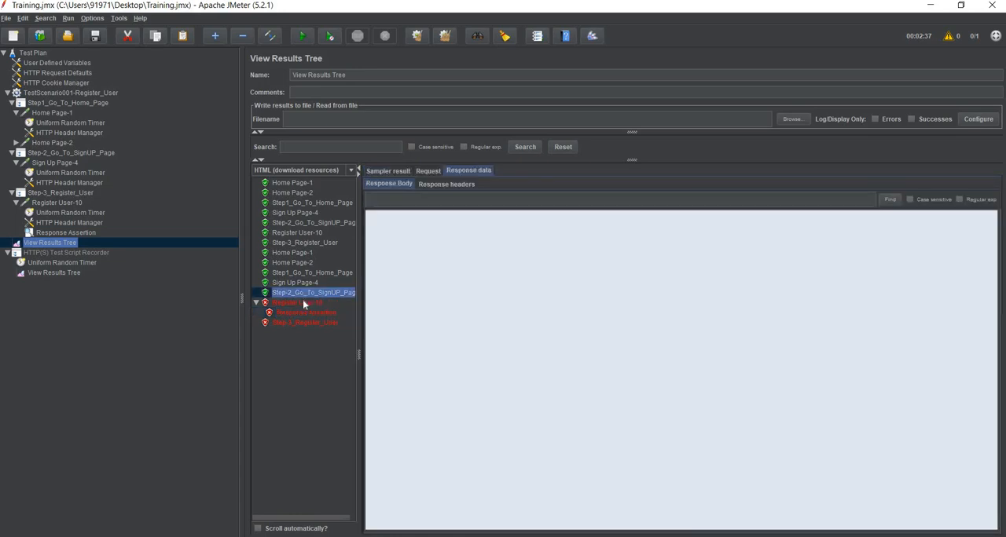
click(303, 303)
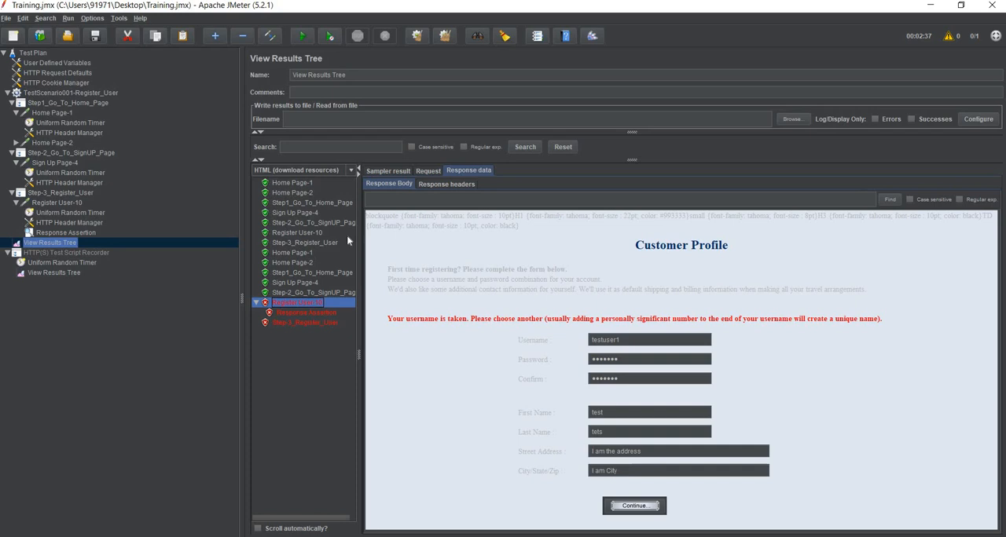
- Set the username parameter of the Register User-10 request to testuser4
click(62, 202)
double_click(512, 227)
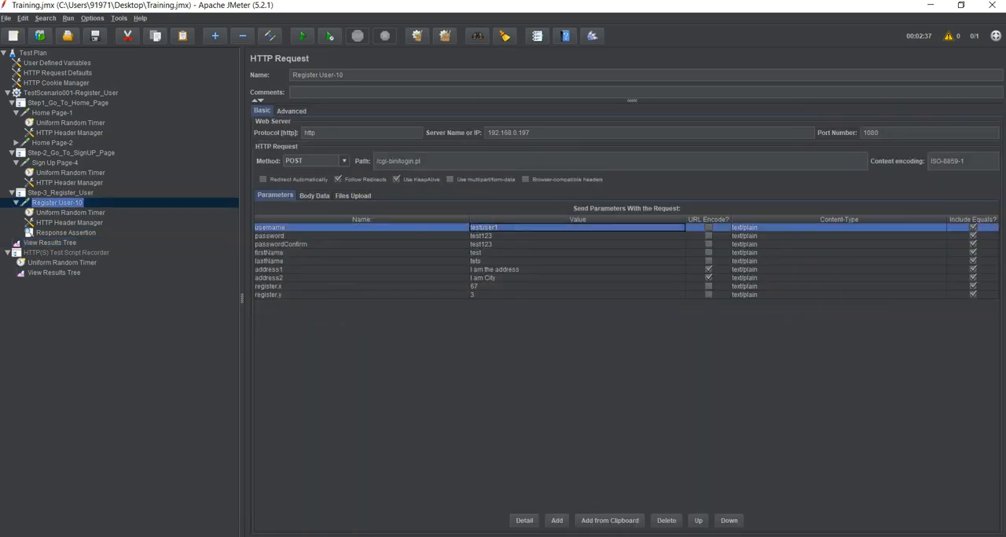
text(4)
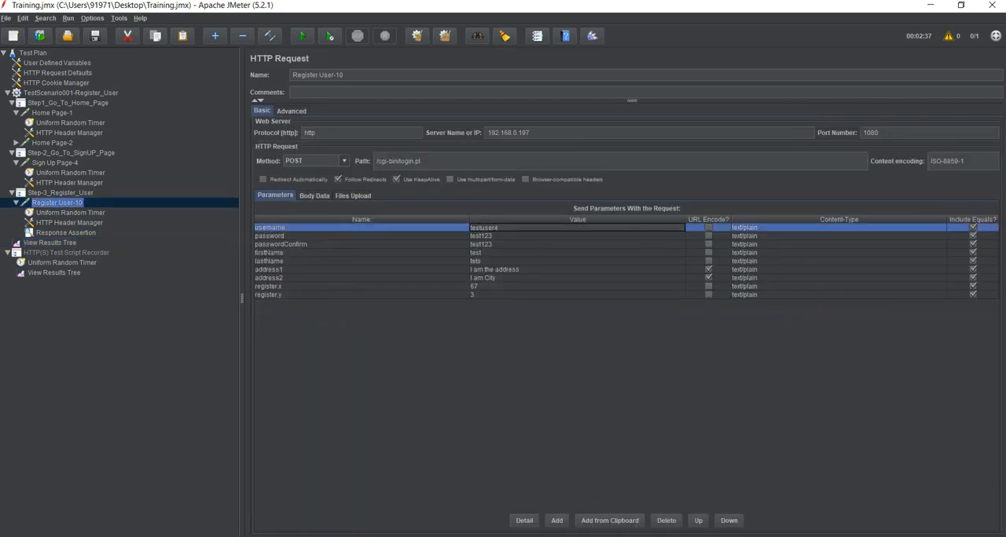
click(492, 244)
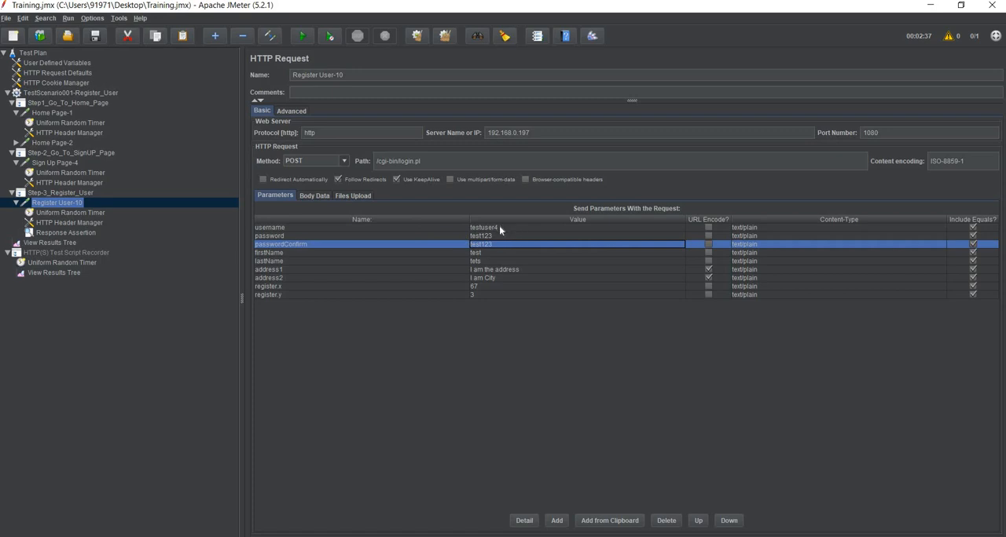
- Save and rerun the test plan, and check the rendered response of the newest Register User-10 sample
click(94, 36)
click(300, 37)
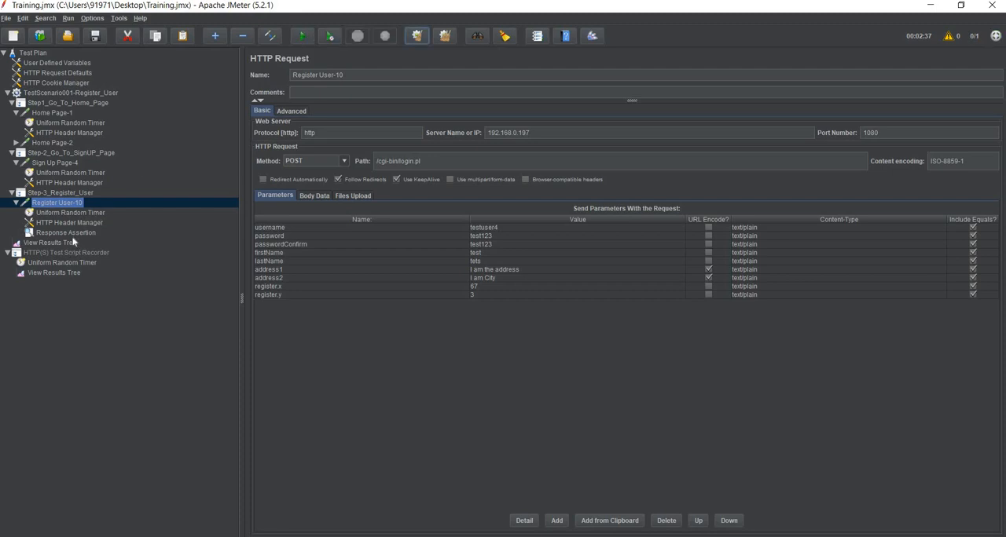
click(71, 243)
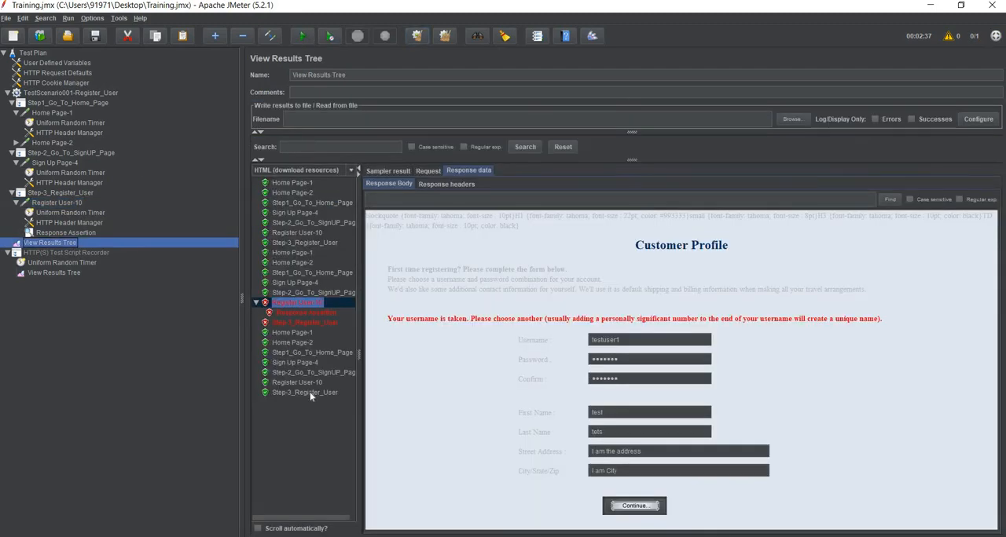
click(310, 392)
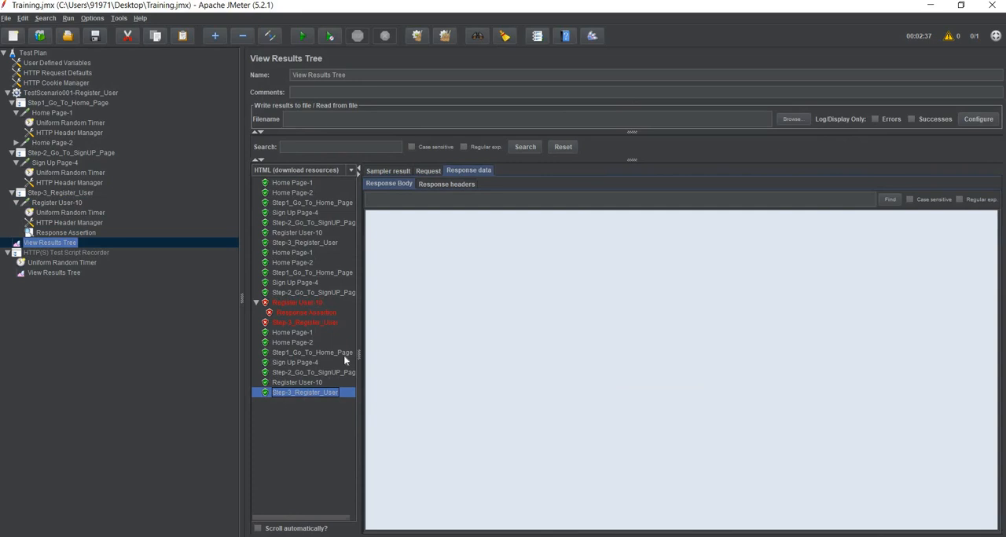
click(299, 382)
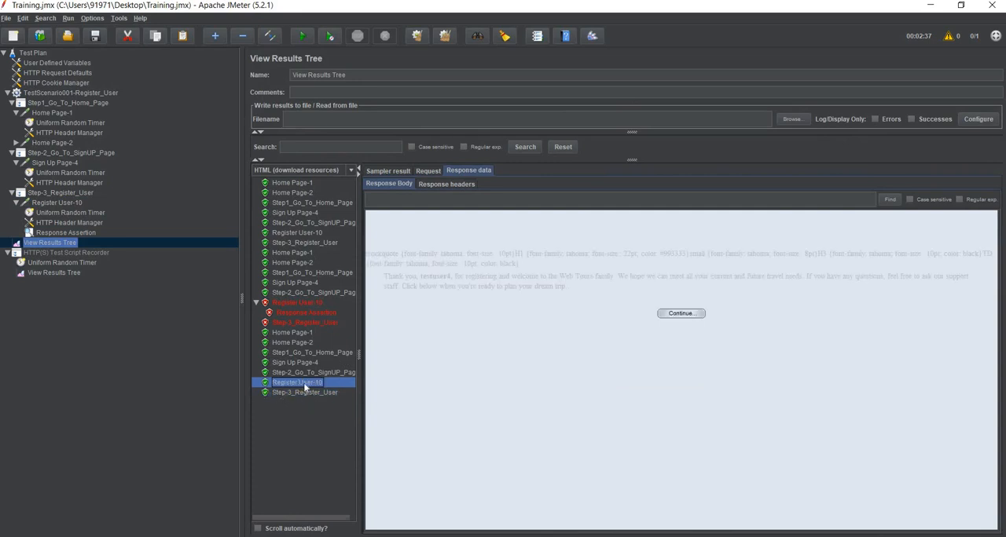